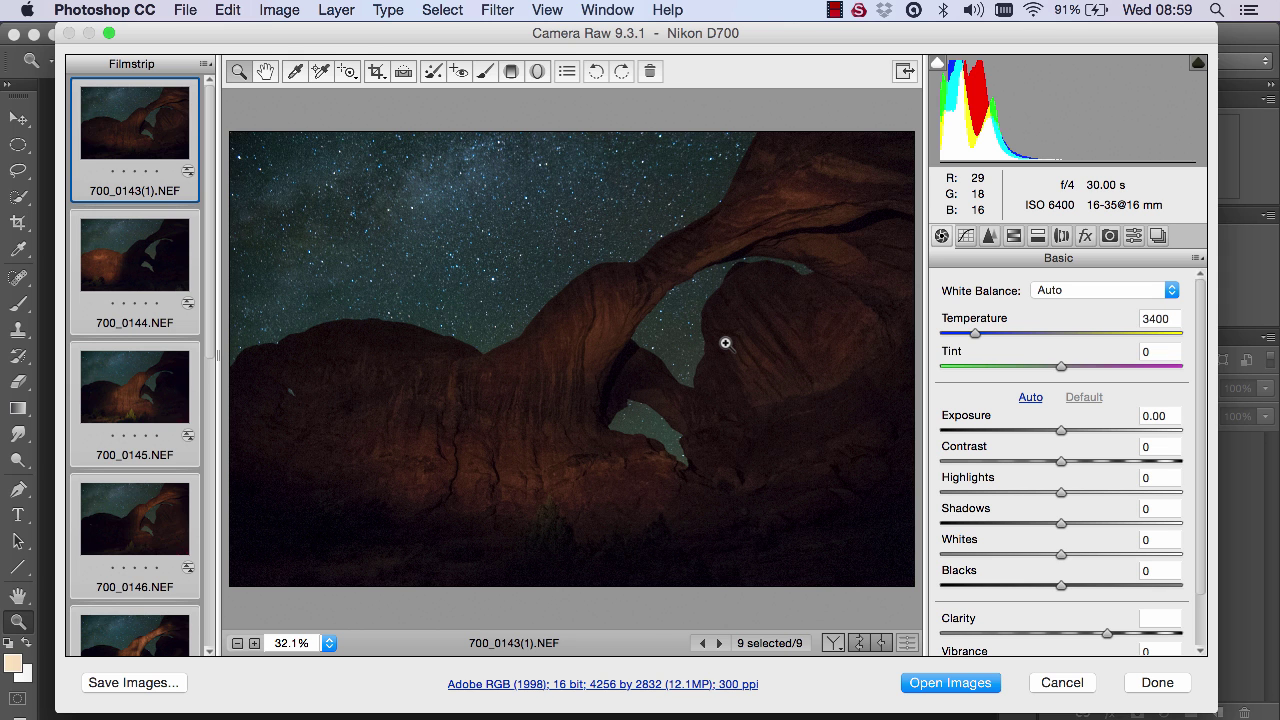
- Preview exposures 700_0144 through 700_0148 in the Filmstrip, then return to 700_0143(1).NEF alone
click(134, 140)
click(131, 266)
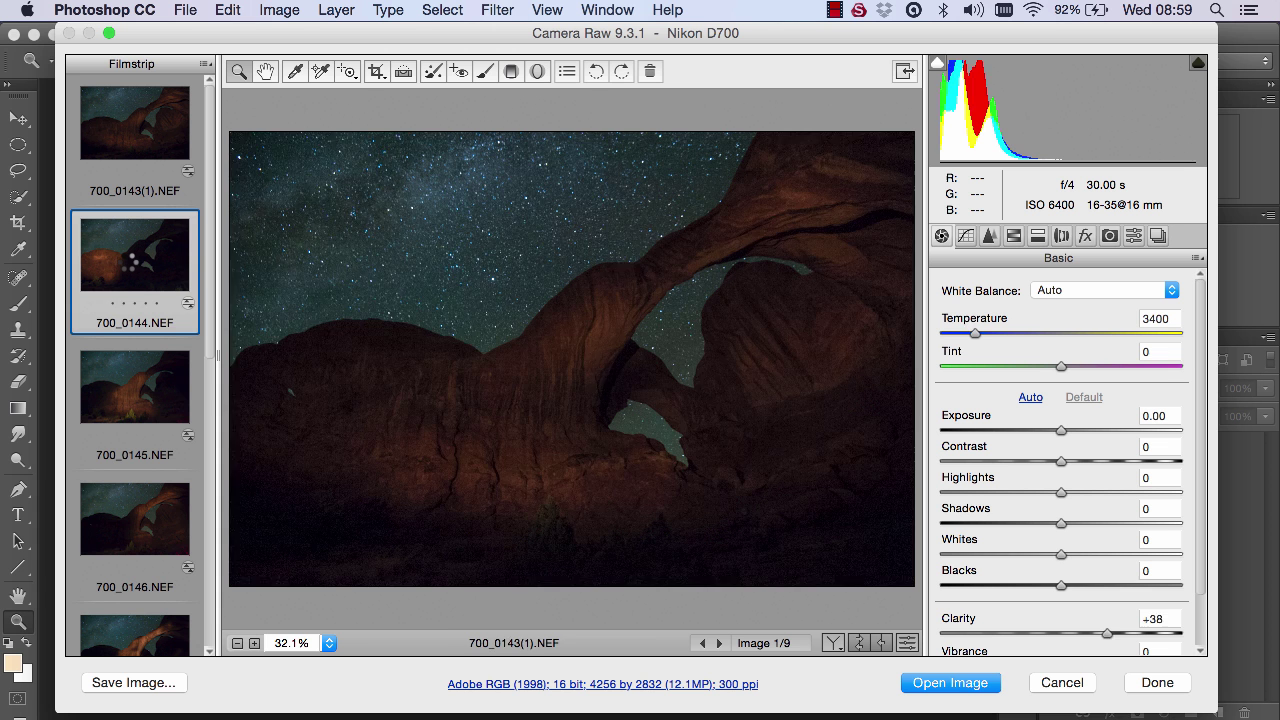
click(130, 390)
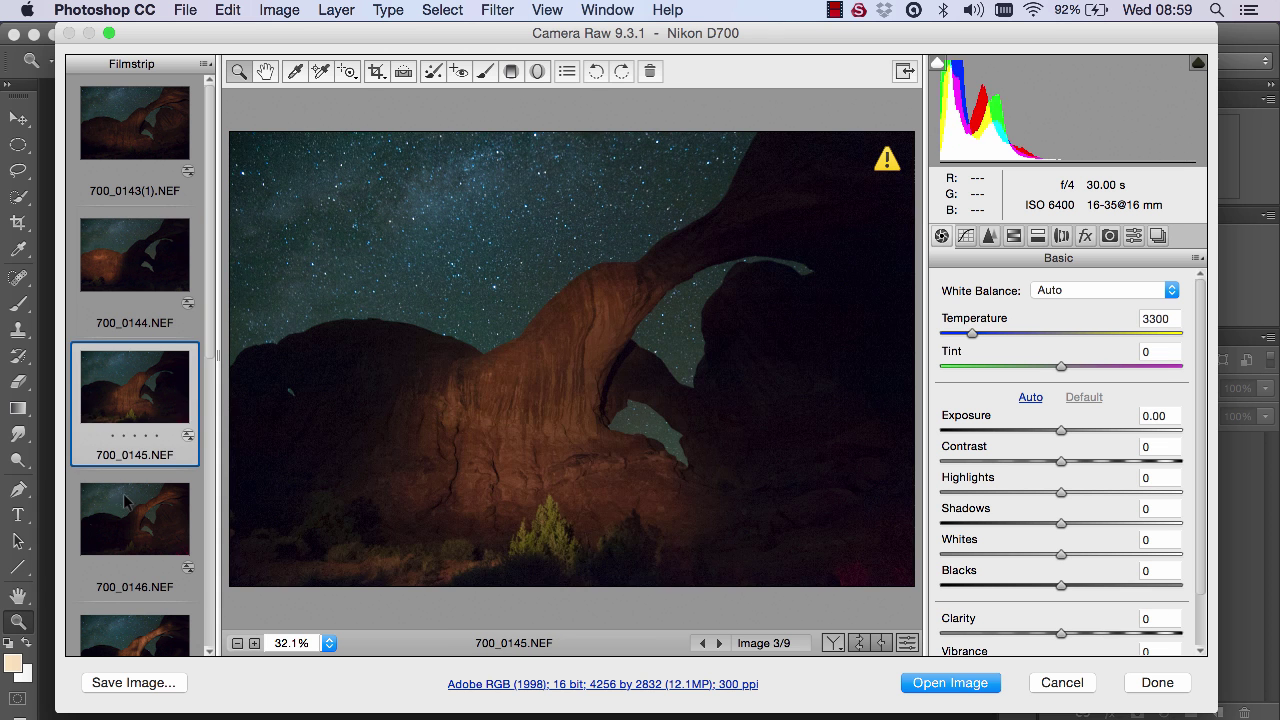
click(126, 500)
key(Down)
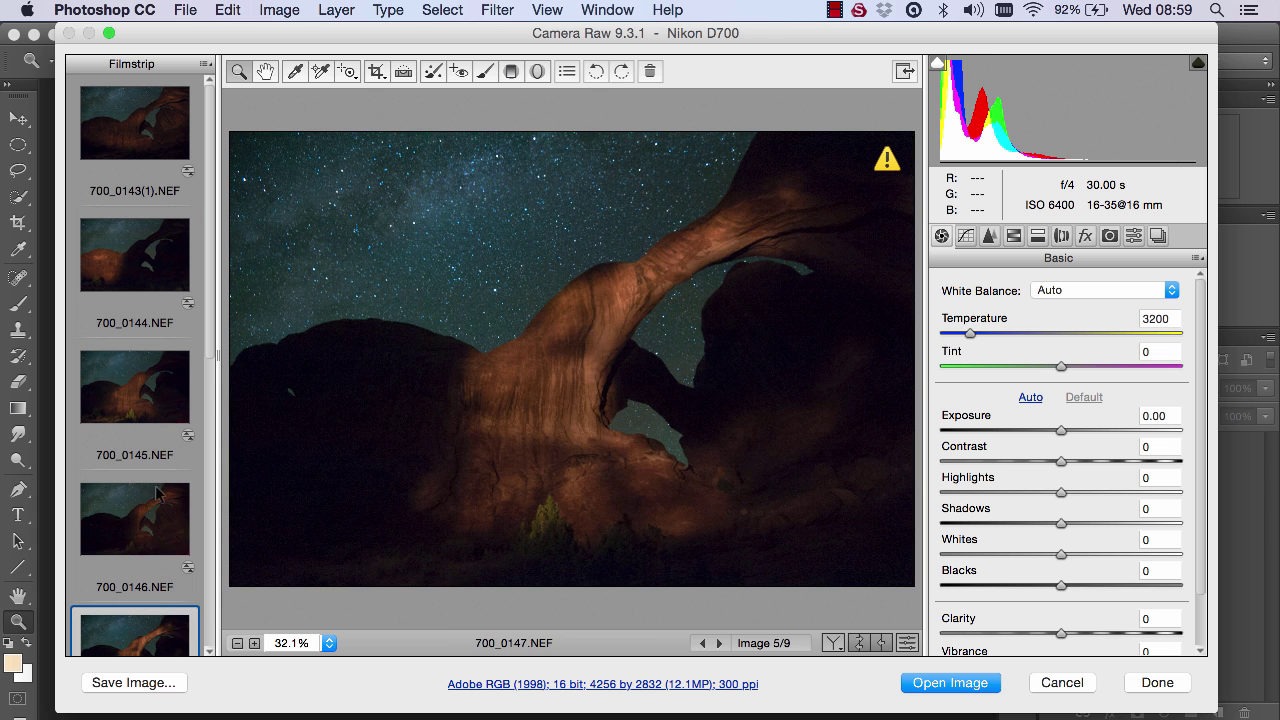
scroll(212, 180, down, 3)
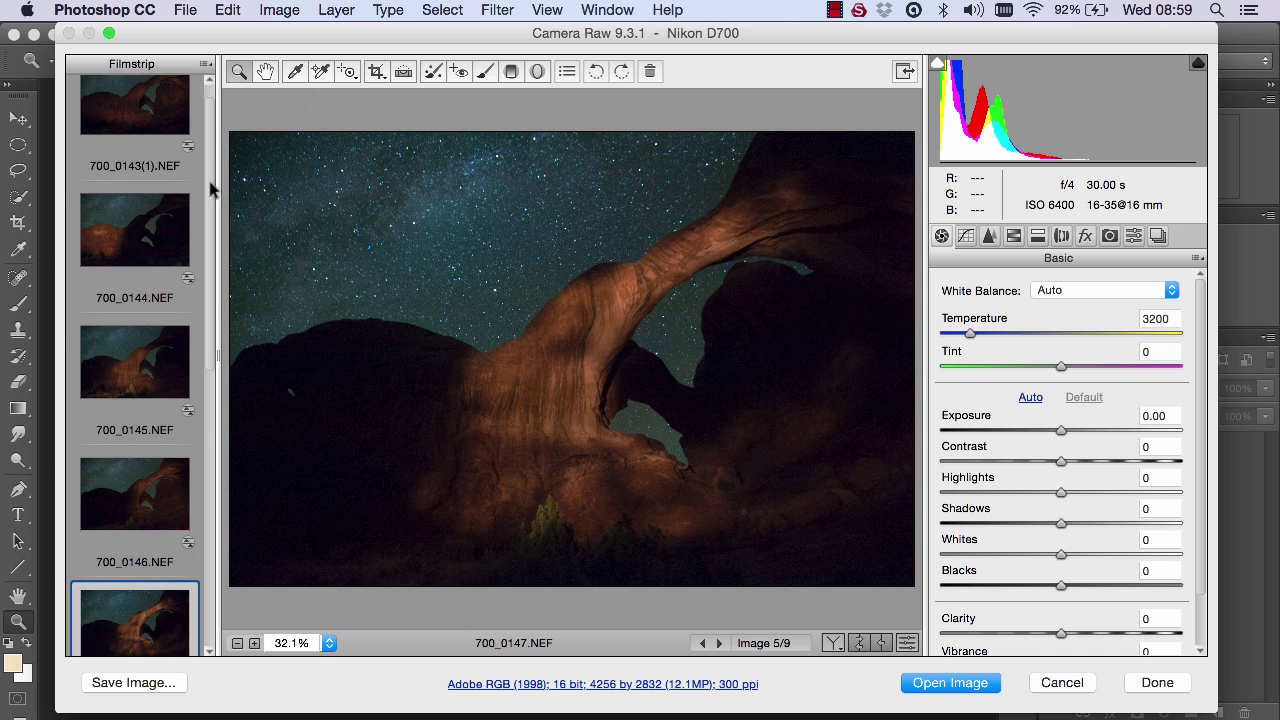
click(125, 604)
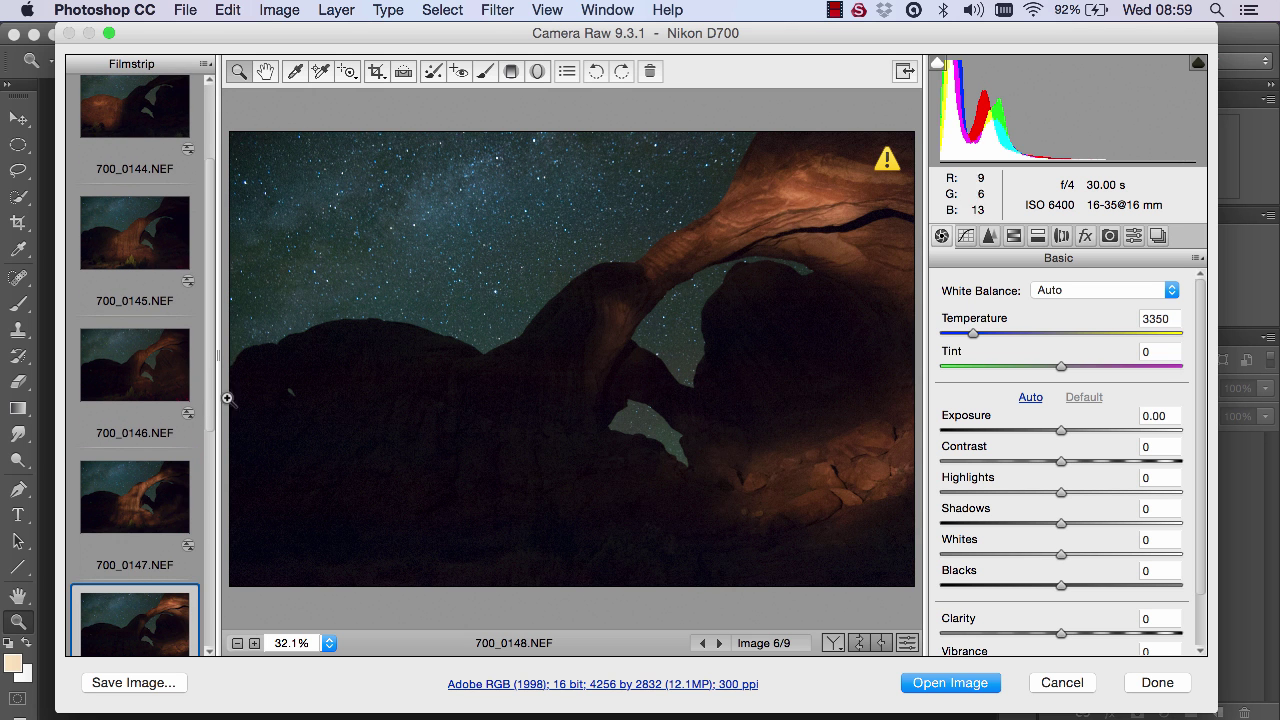
scroll(214, 380, up, 3)
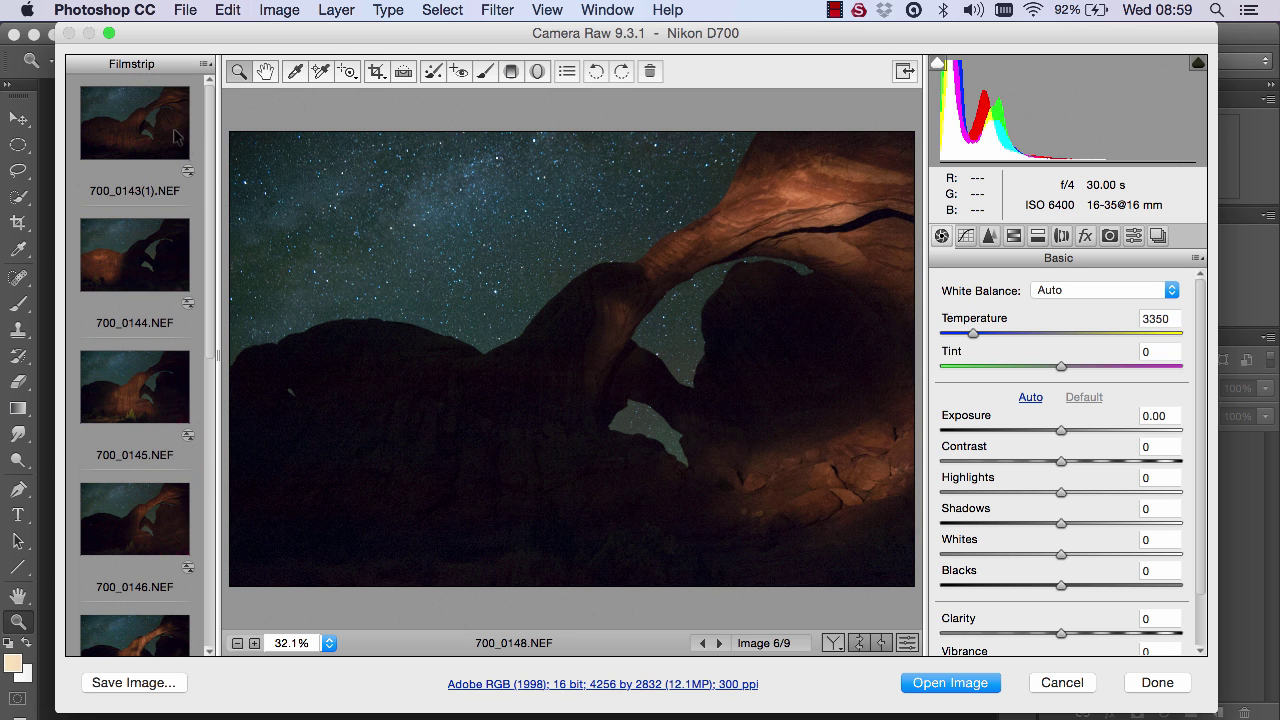
click(177, 130)
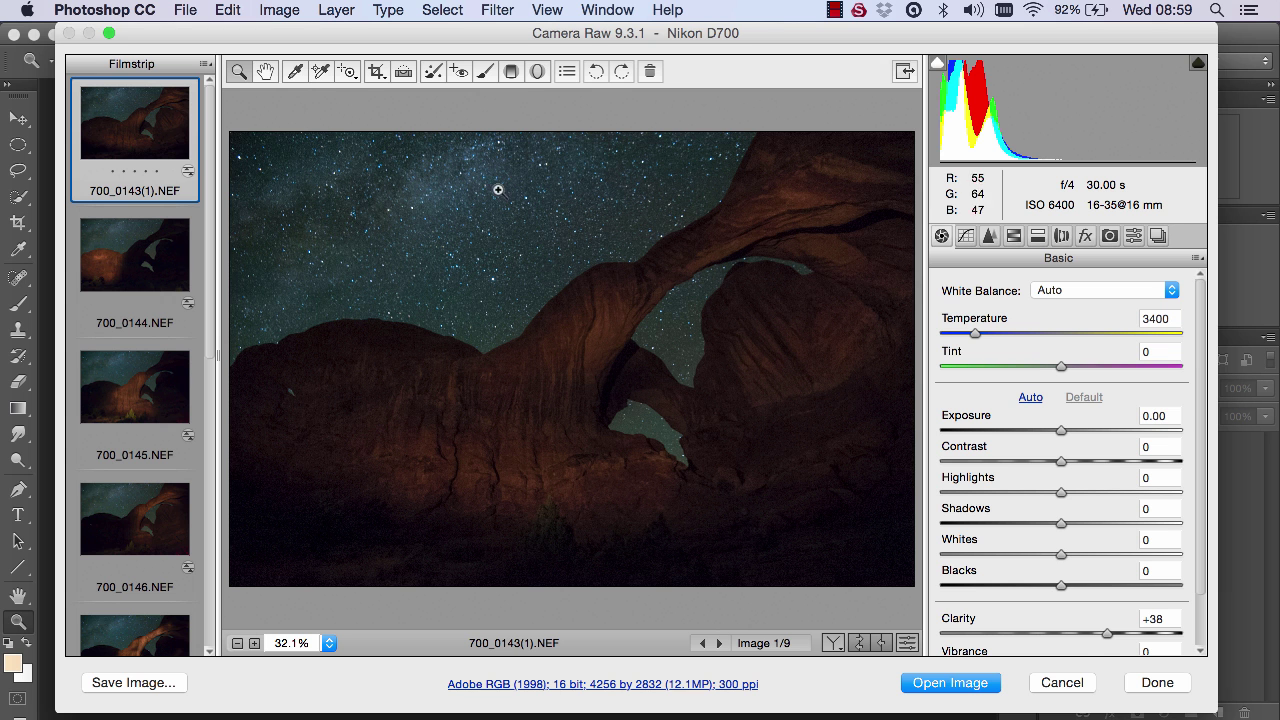
- Set the first exposure to Exposure +0.40, Highlights +83 and Clarity +64
drag(1061, 431, 1073, 434)
drag(1061, 492, 1107, 492)
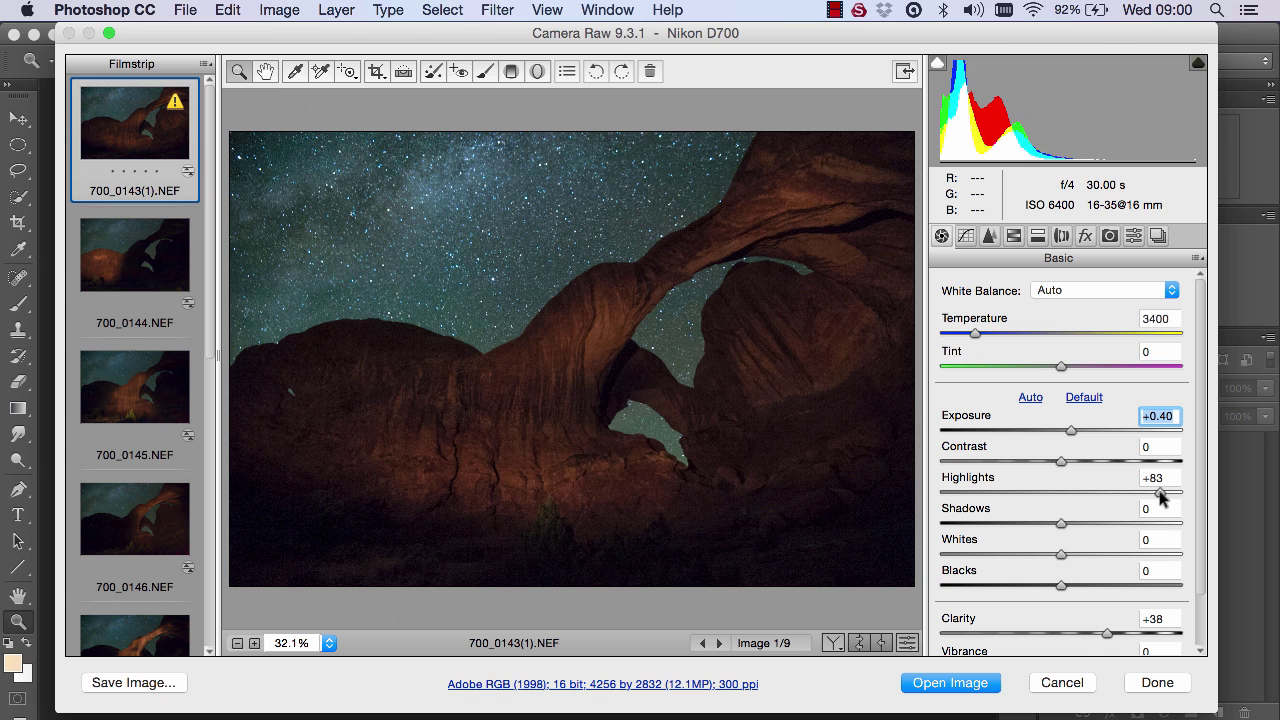
click(1158, 492)
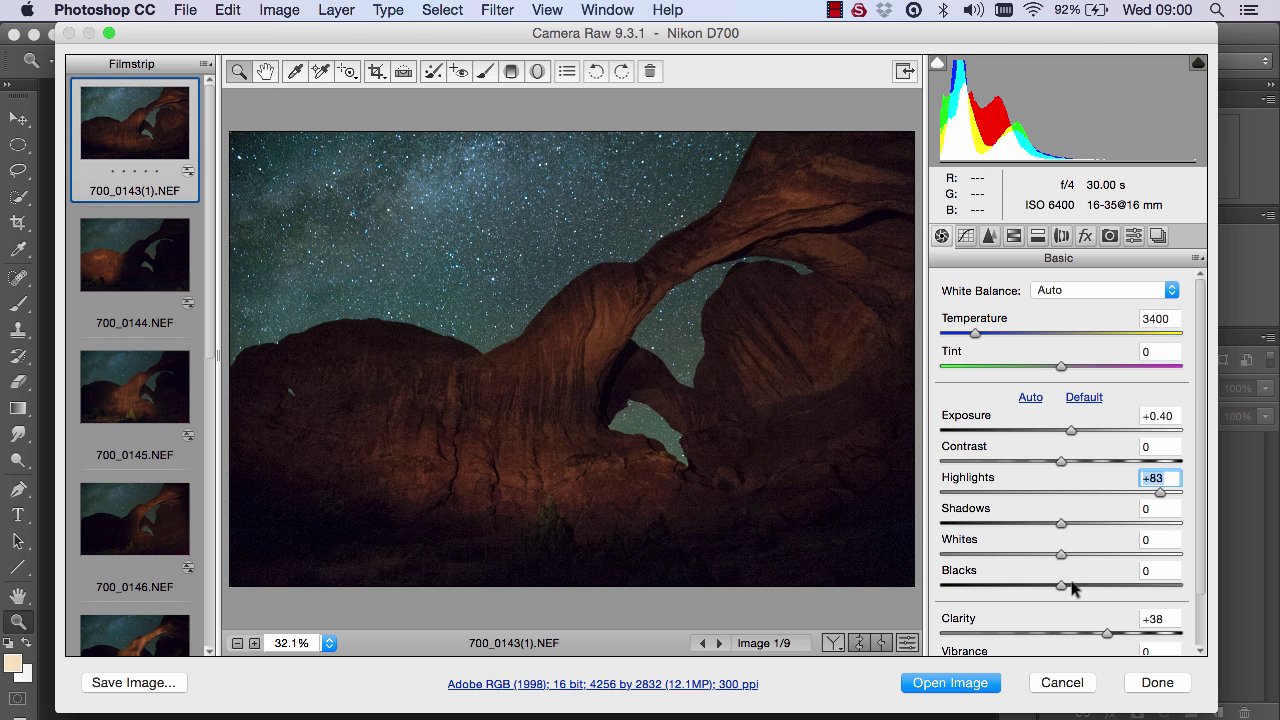
drag(1110, 639, 1140, 635)
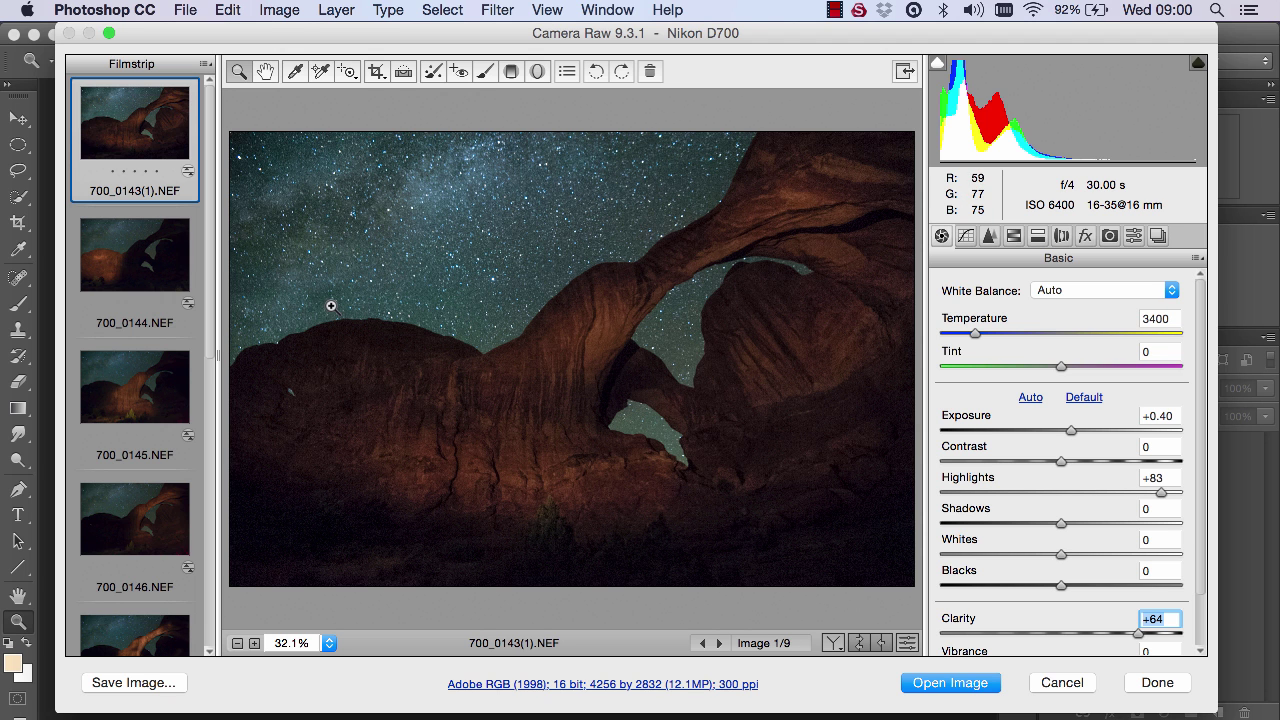
- Select all nine exposures and cool their Temperature to 2800
click(207, 66)
click(245, 79)
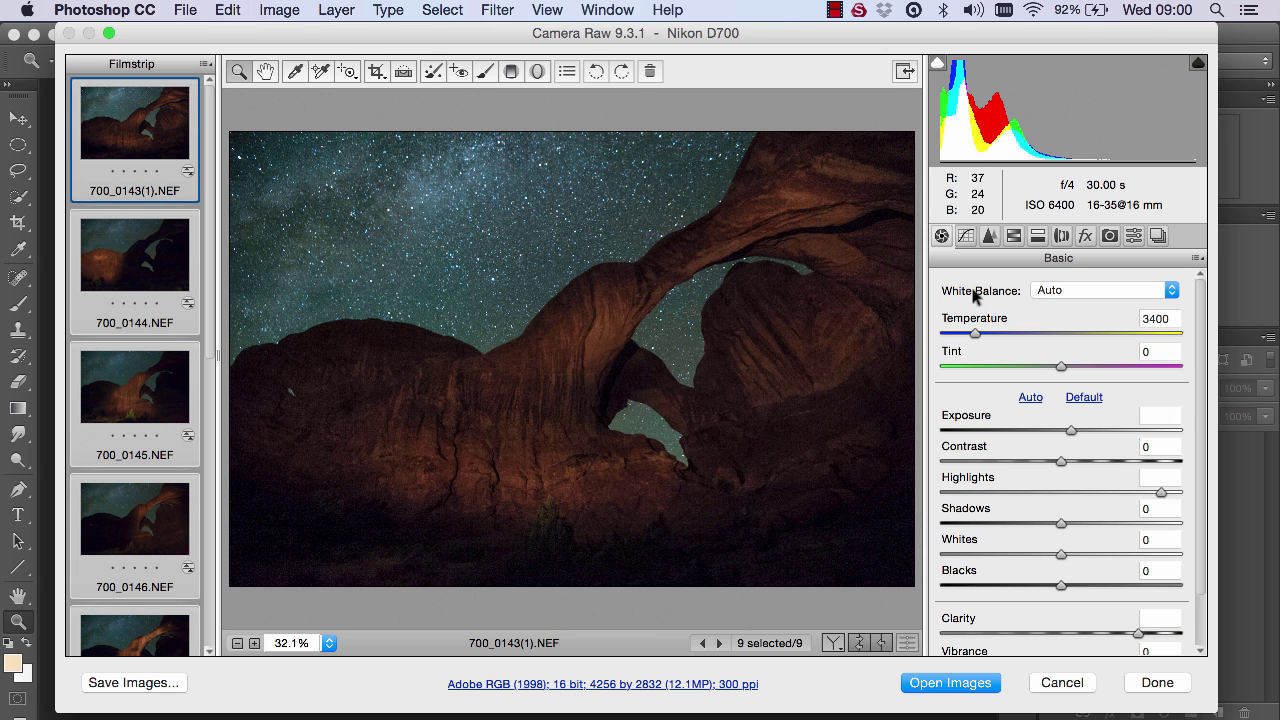
drag(976, 337, 962, 335)
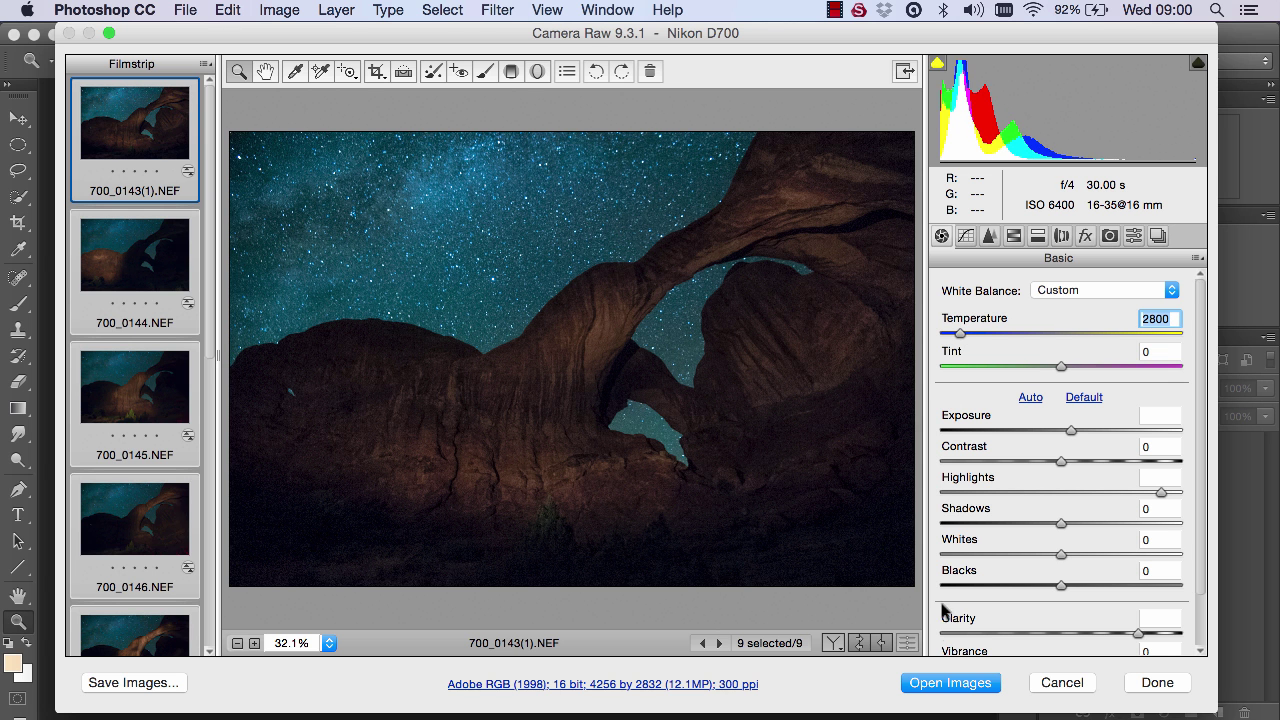
- Open the nine exposures in Photoshop and stack them as layers with Raya Pro's Stack Exposures 9
click(945, 684)
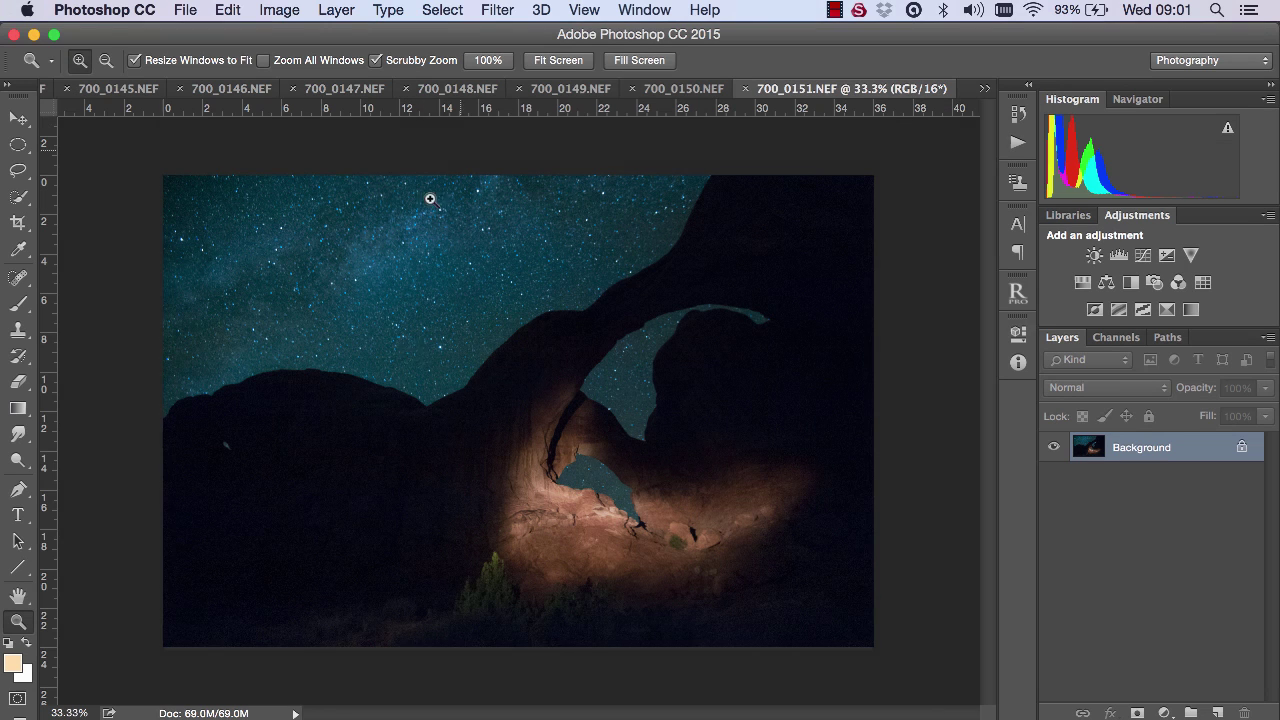
click(1017, 294)
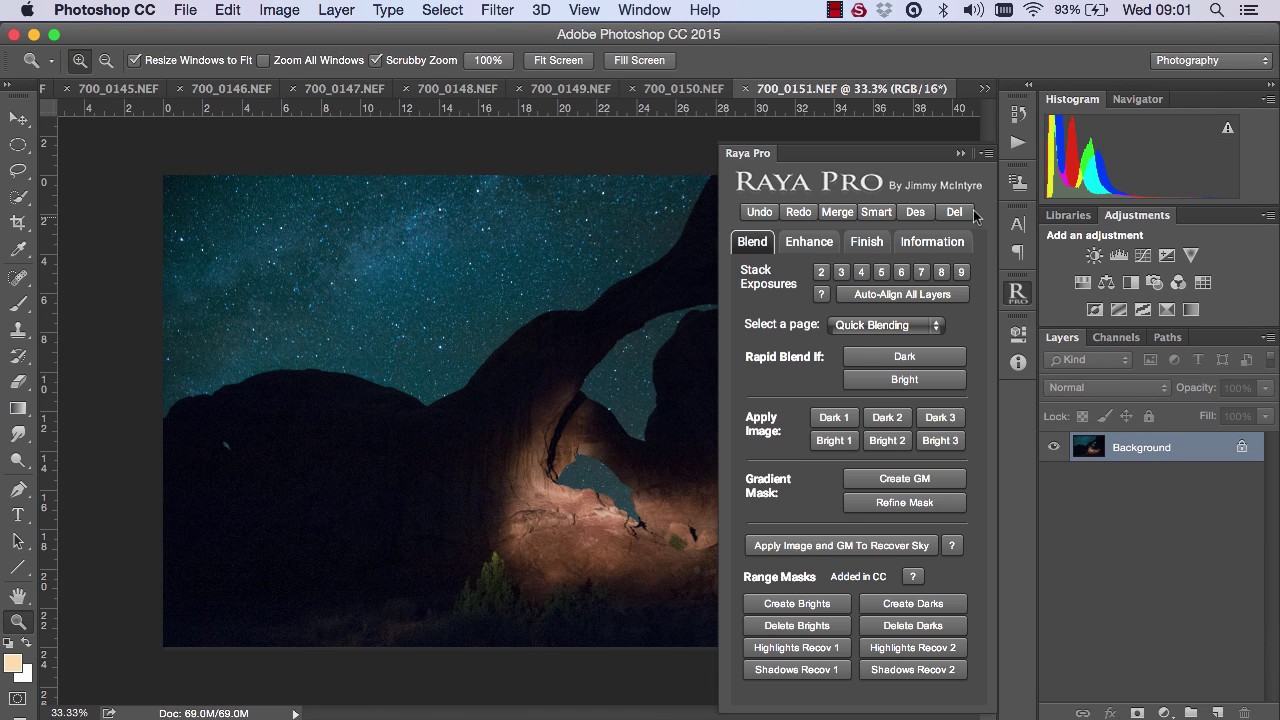
click(961, 273)
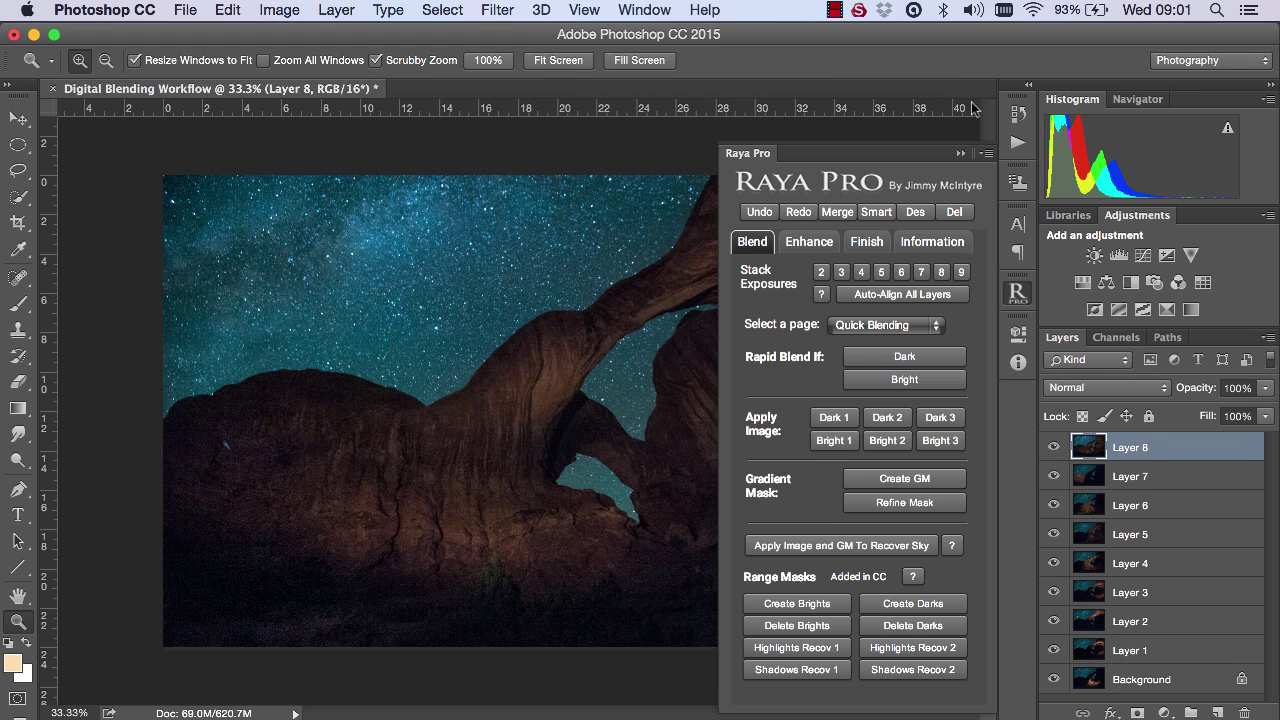
click(960, 153)
- Fit the image to screen, unlock Background into Layer 0, and move Layer 8 to the bottom
click(560, 60)
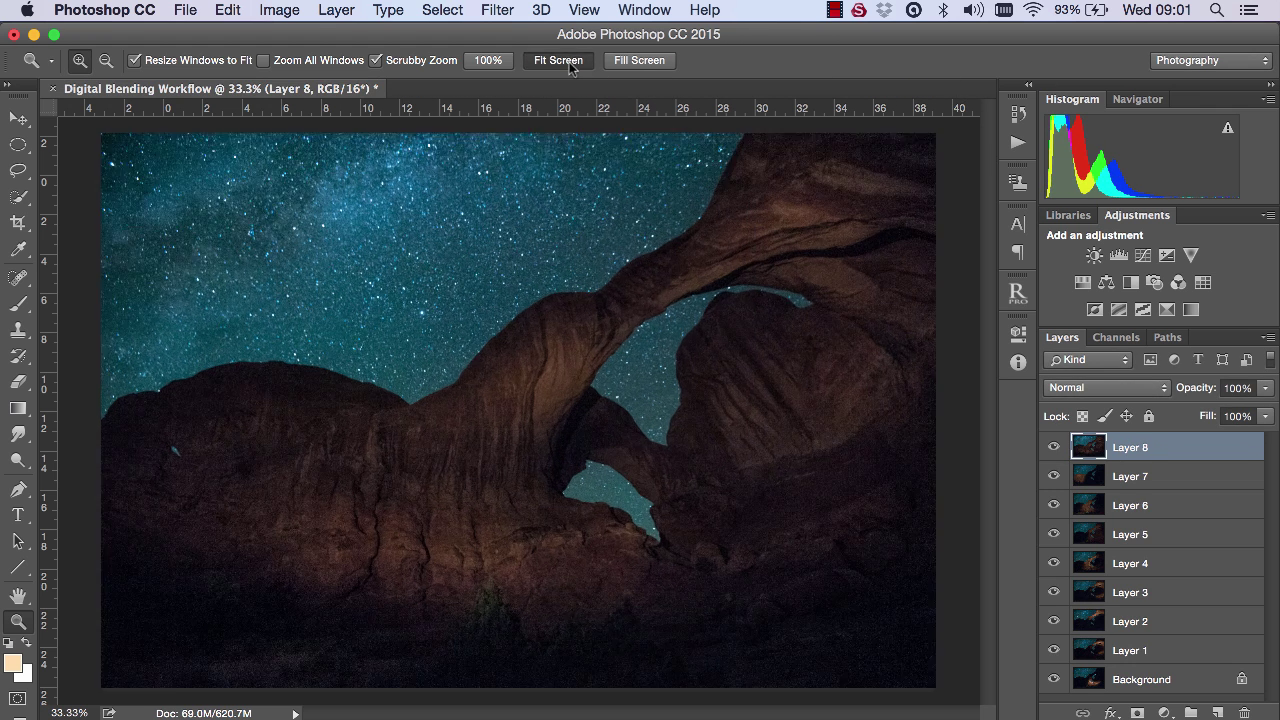
click(1055, 449)
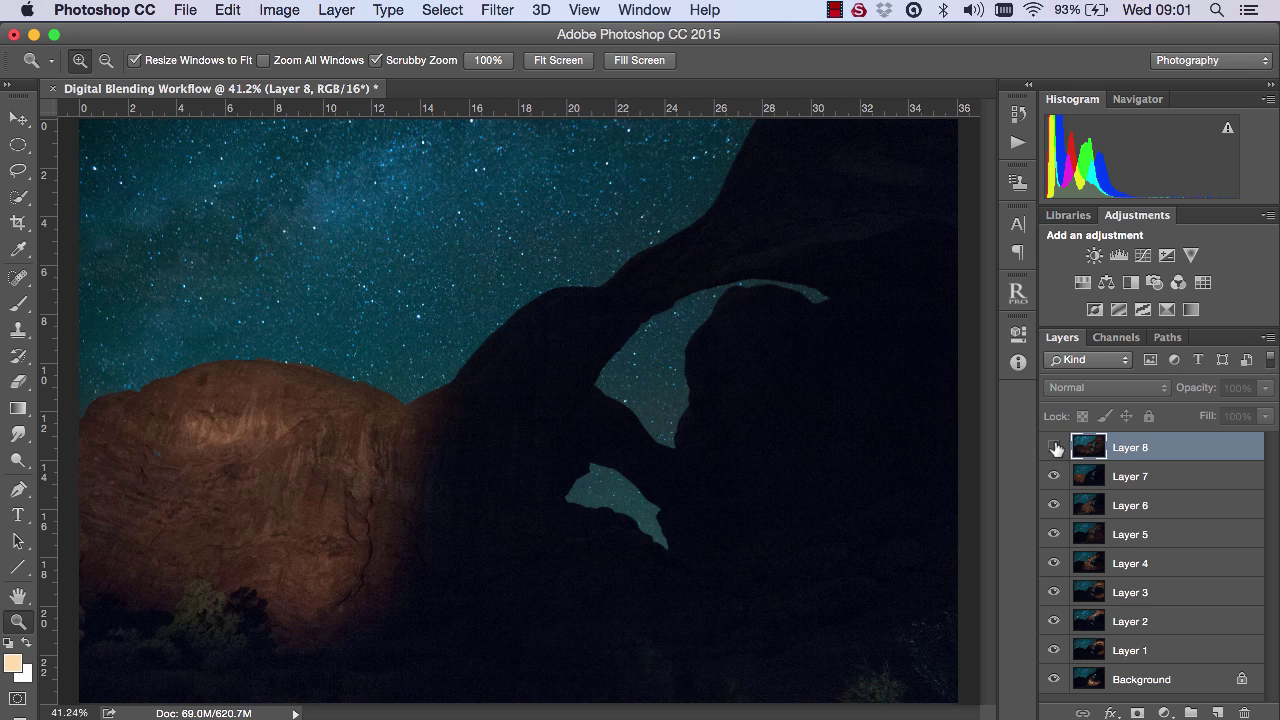
click(1055, 449)
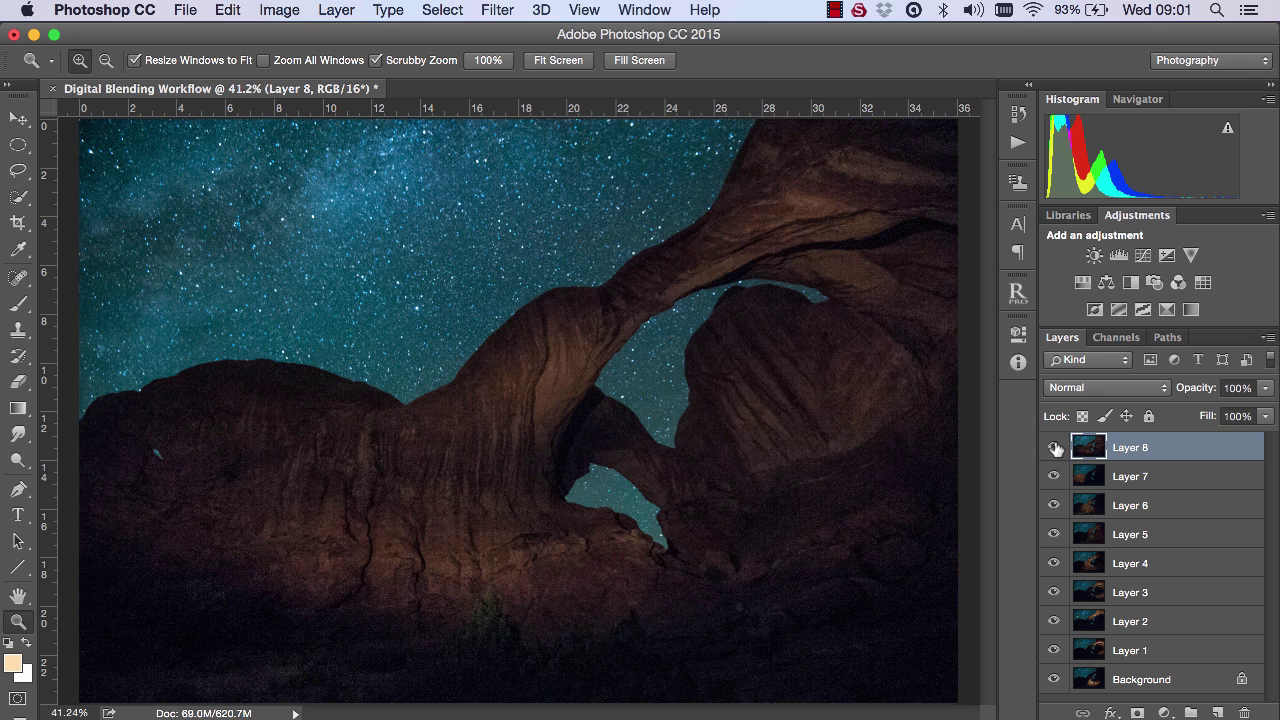
click(1241, 680)
drag(1155, 455, 1181, 693)
click(1161, 651)
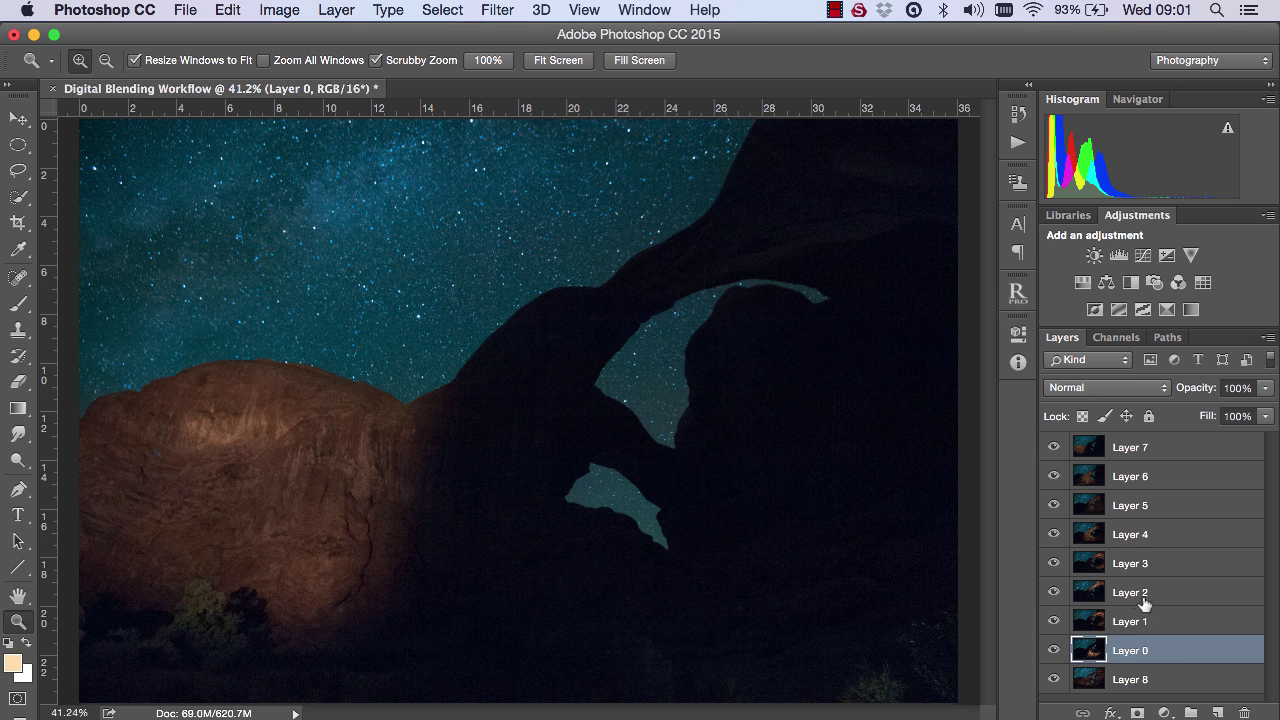
- Select Layers 0 through 7 and set their blend mode to Lighten
shift+click(1178, 449)
click(1110, 392)
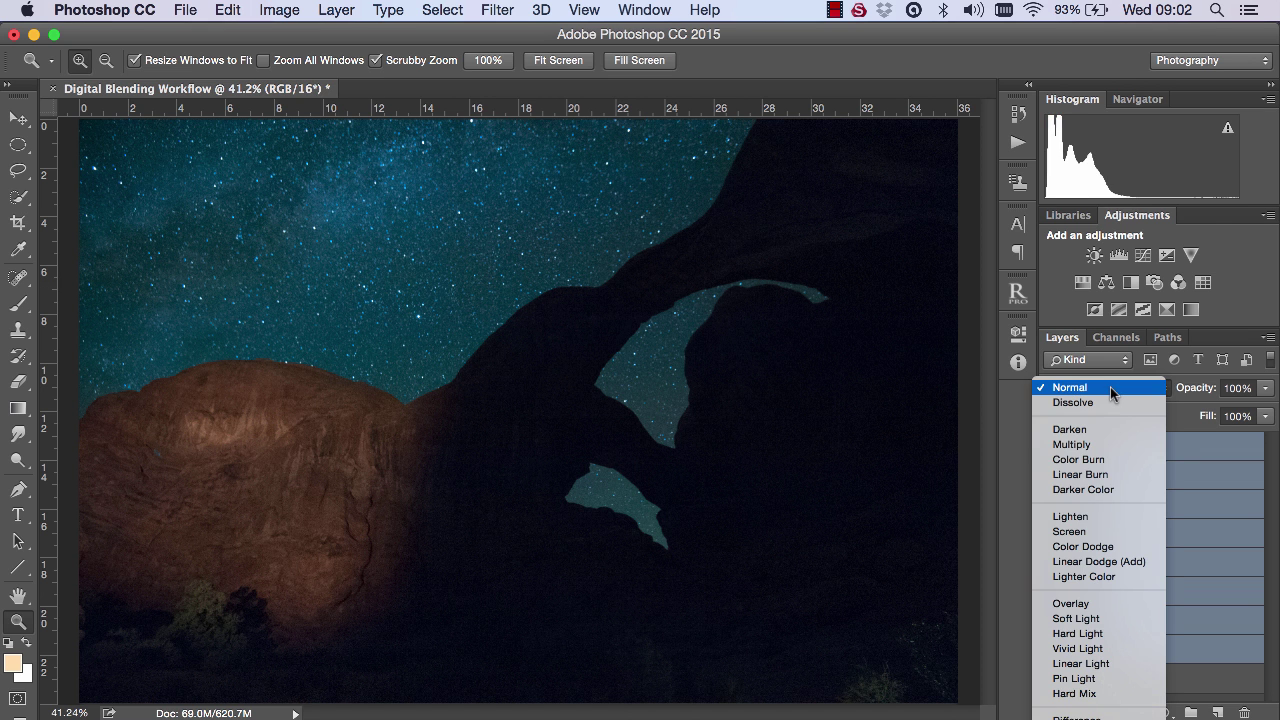
click(1114, 519)
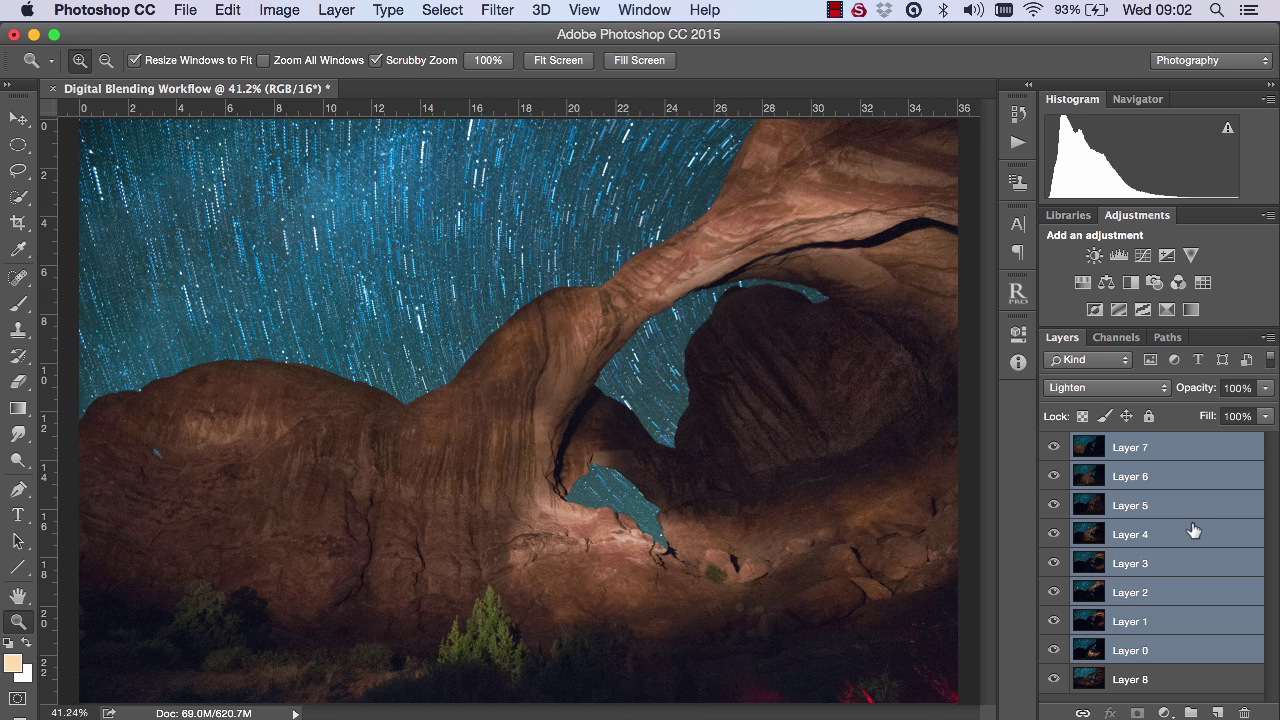
- Select Layer 3 and lower its opacity to dim its stars
click(1155, 565)
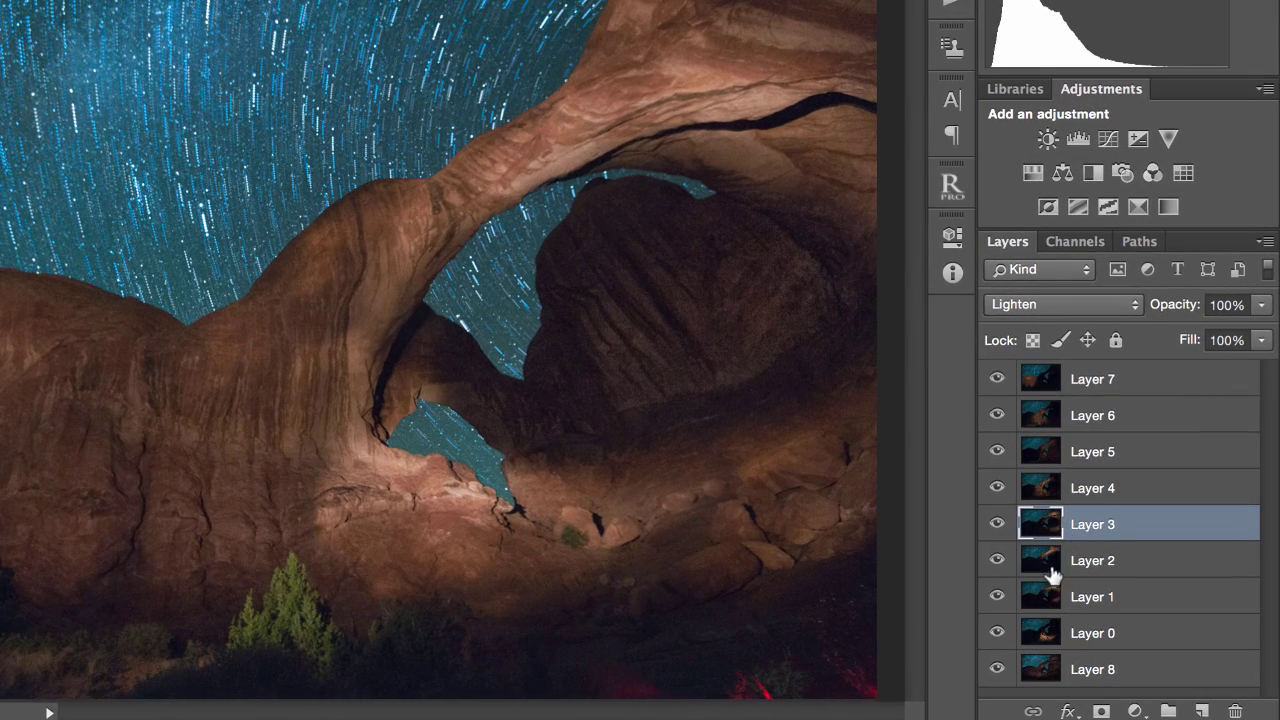
click(1053, 575)
click(1054, 598)
click(1052, 632)
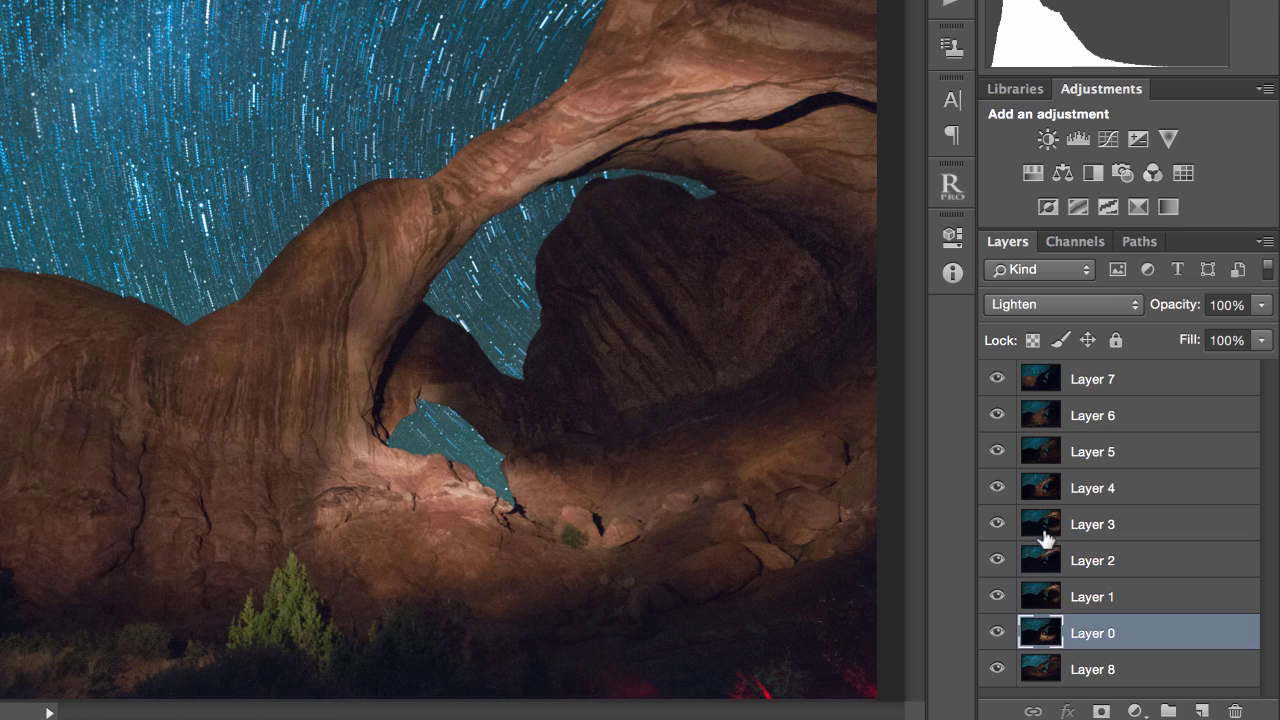
click(1044, 532)
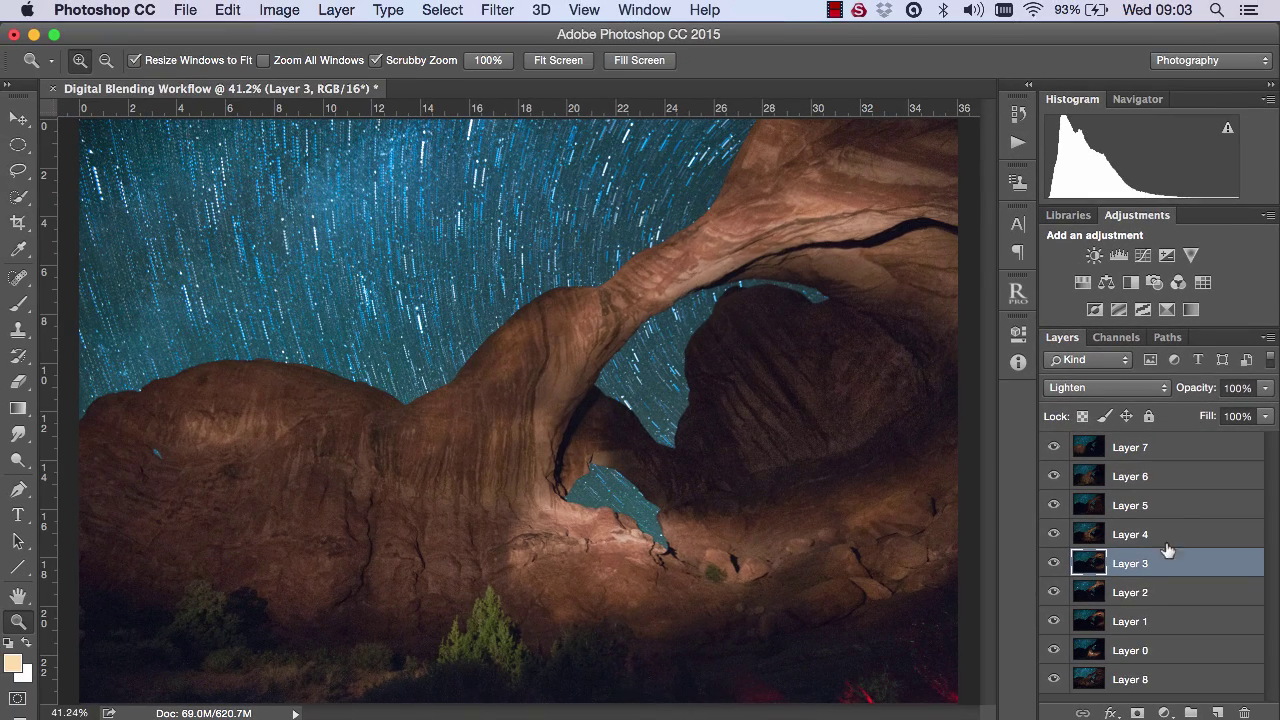
mouse_move(1195, 389)
mouse_down()
mouse_move(1172, 388)
mouse_move(1183, 388)
mouse_up()
- Move to Layer 2 and set its opacity to 22%
key(alt+bracketleft)
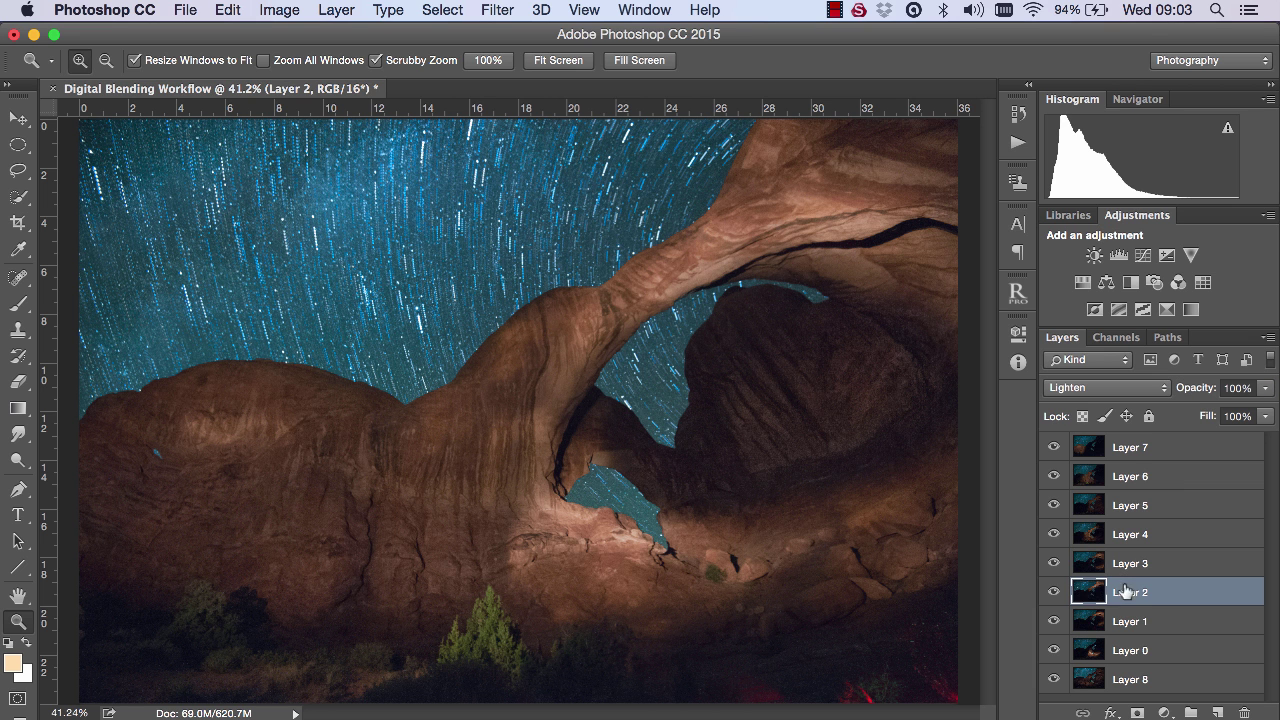
drag(1197, 391, 1183, 391)
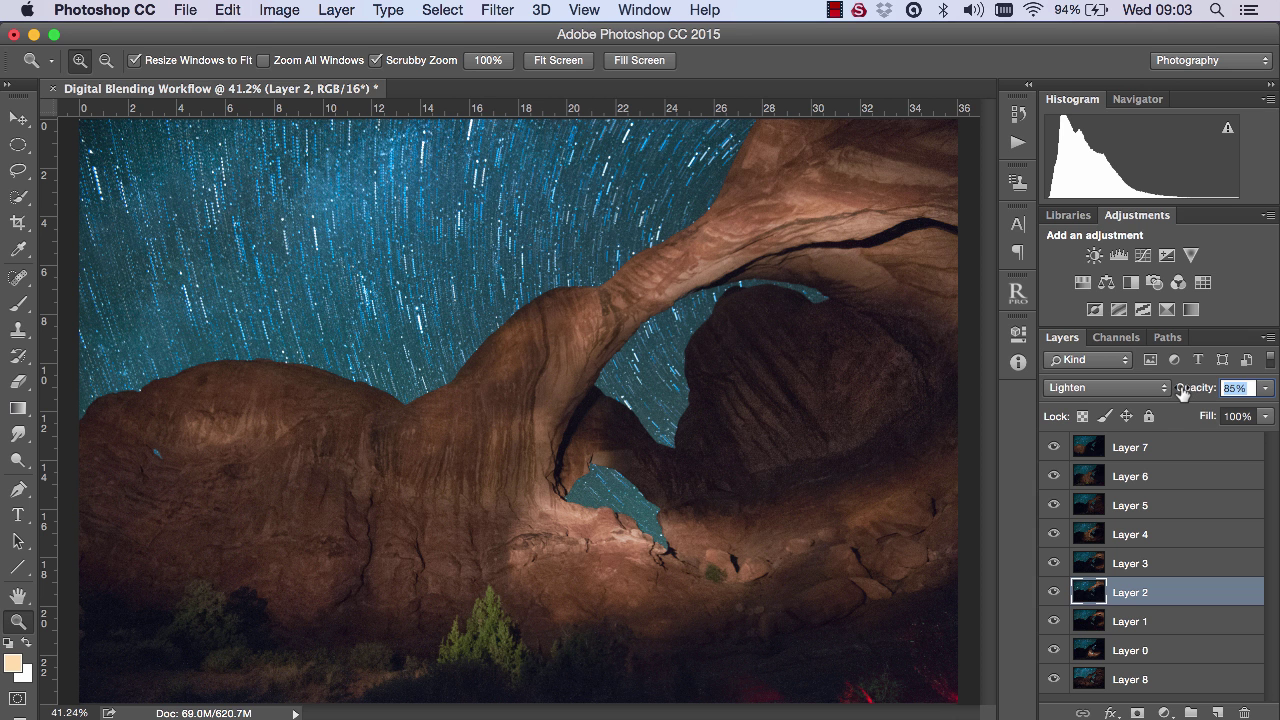
text(22)
key(Return)
- Lower the opacity of Layer 1, then of Layer 0 down to 69%
click(1140, 621)
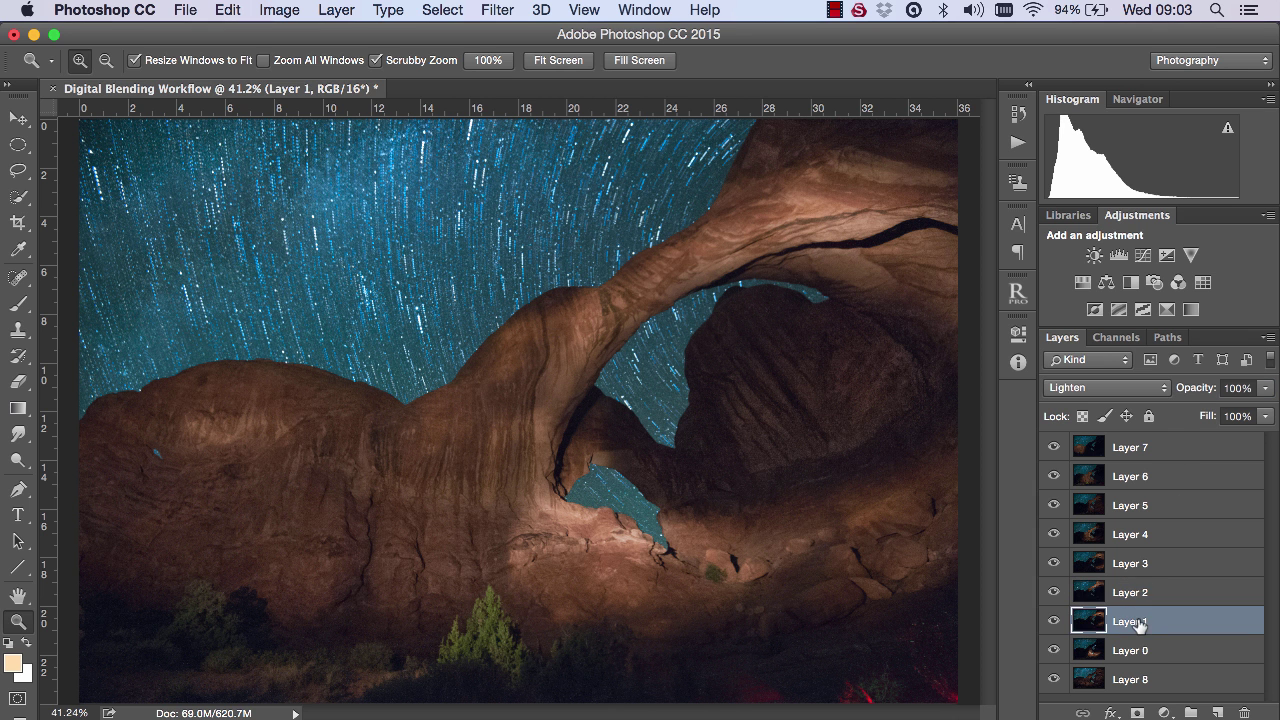
click(1182, 391)
drag(1182, 391, 1166, 391)
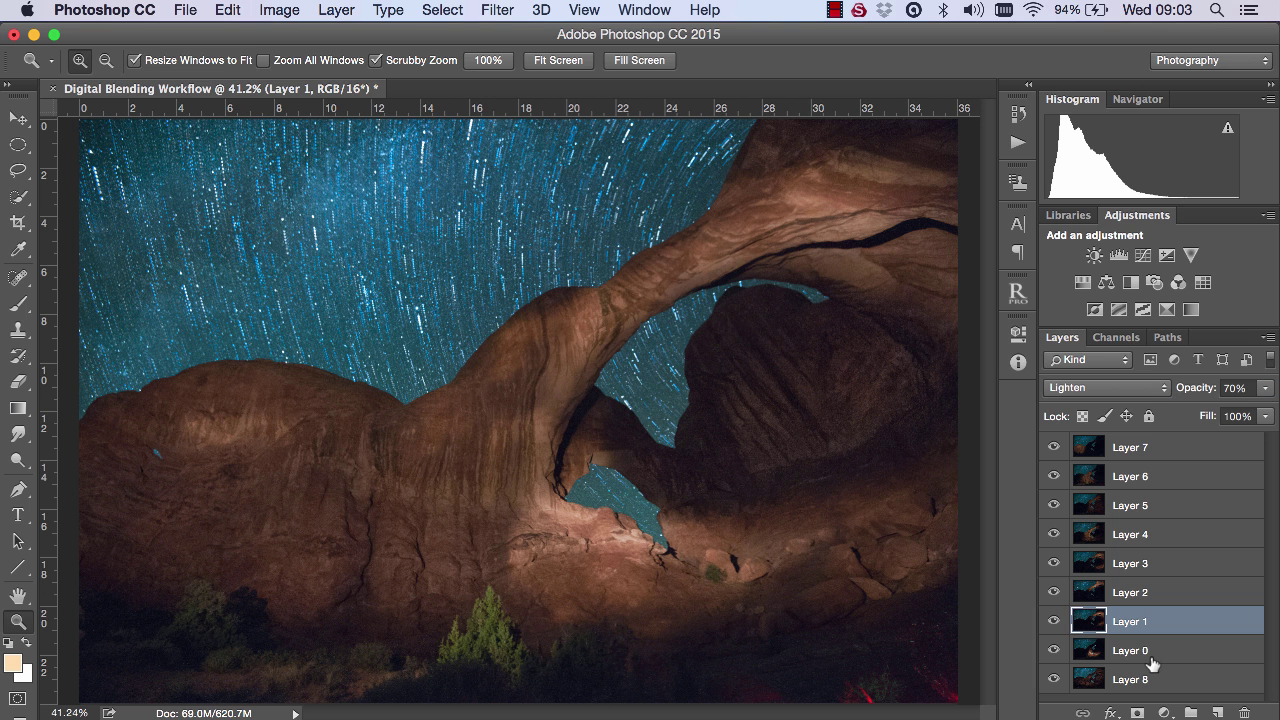
click(1150, 658)
drag(1182, 391, 1161, 390)
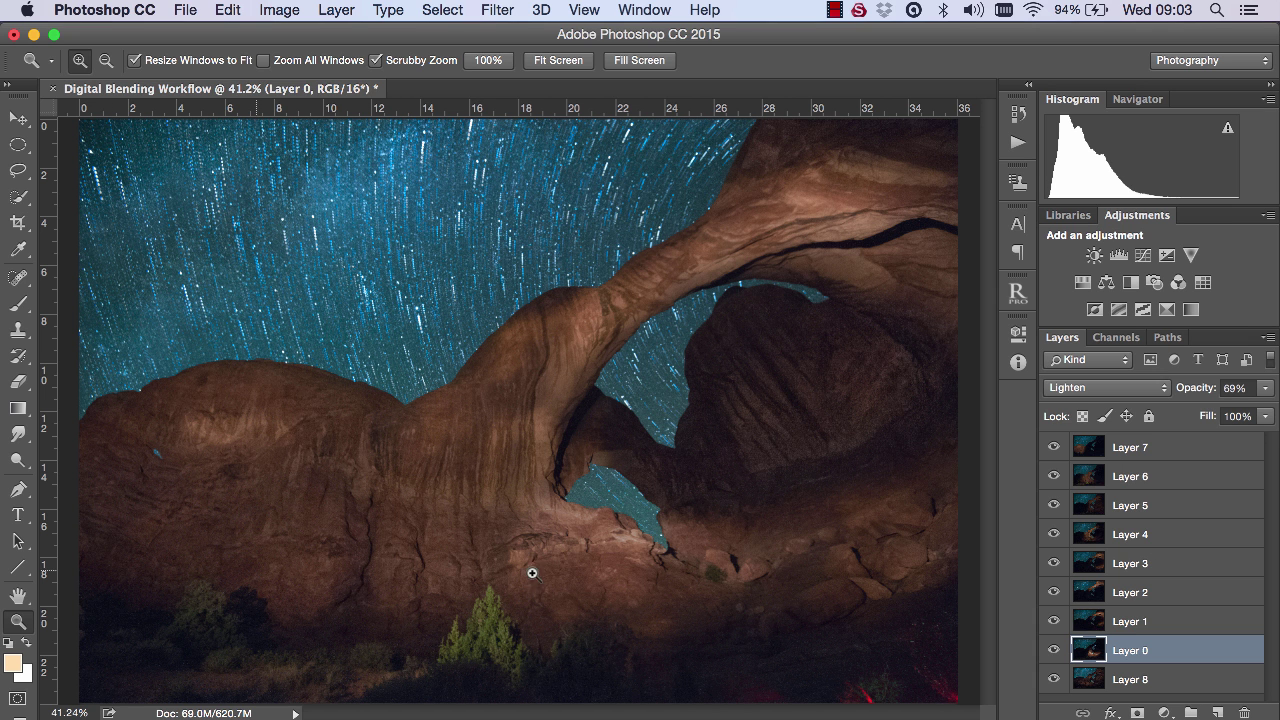
- Group Layers 0–7 into Group 1 and hide the group
shift+click(1166, 455)
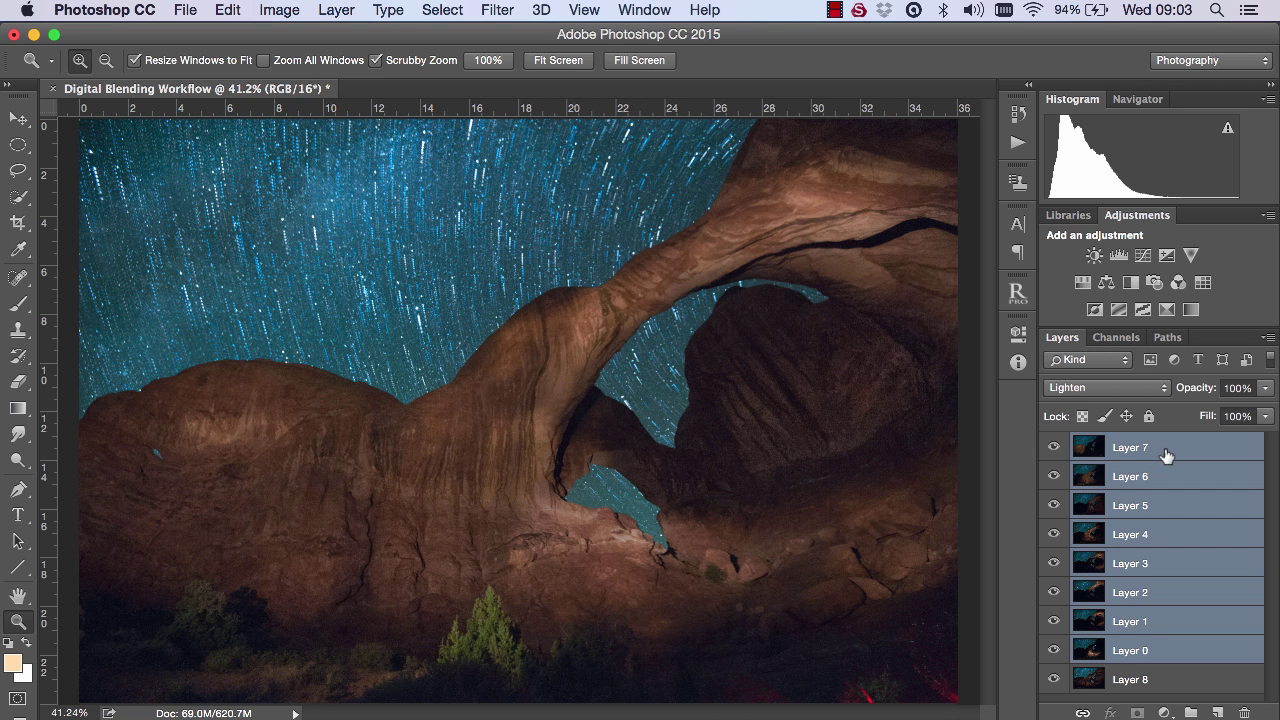
key(super+g)
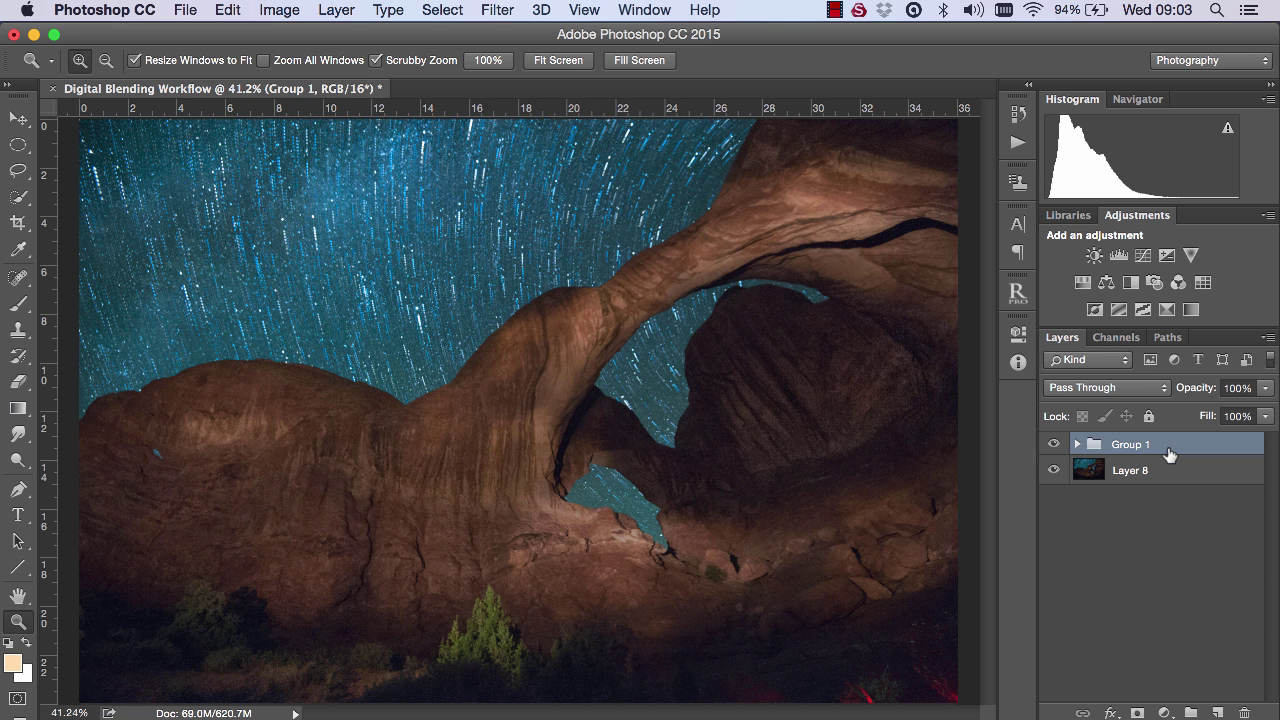
click(1054, 444)
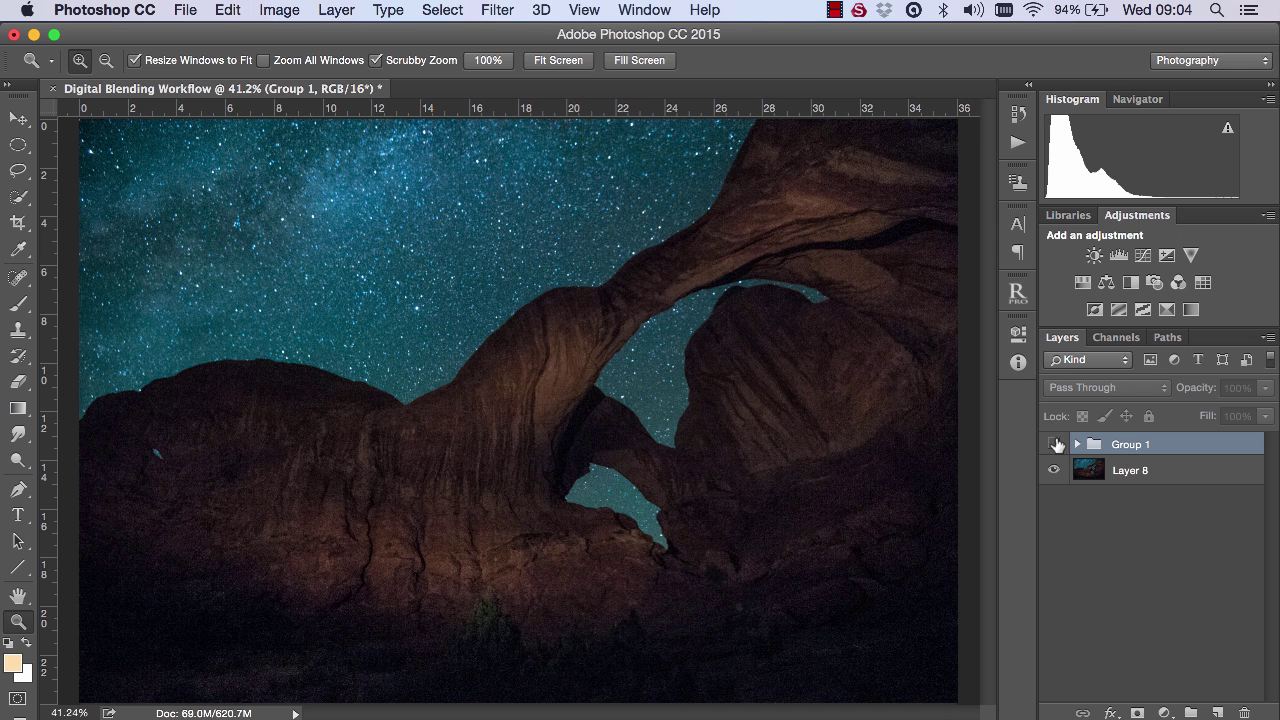
- Open Color Range with Fuzziness 41 and a grayscale selection preview
click(440, 10)
click(514, 212)
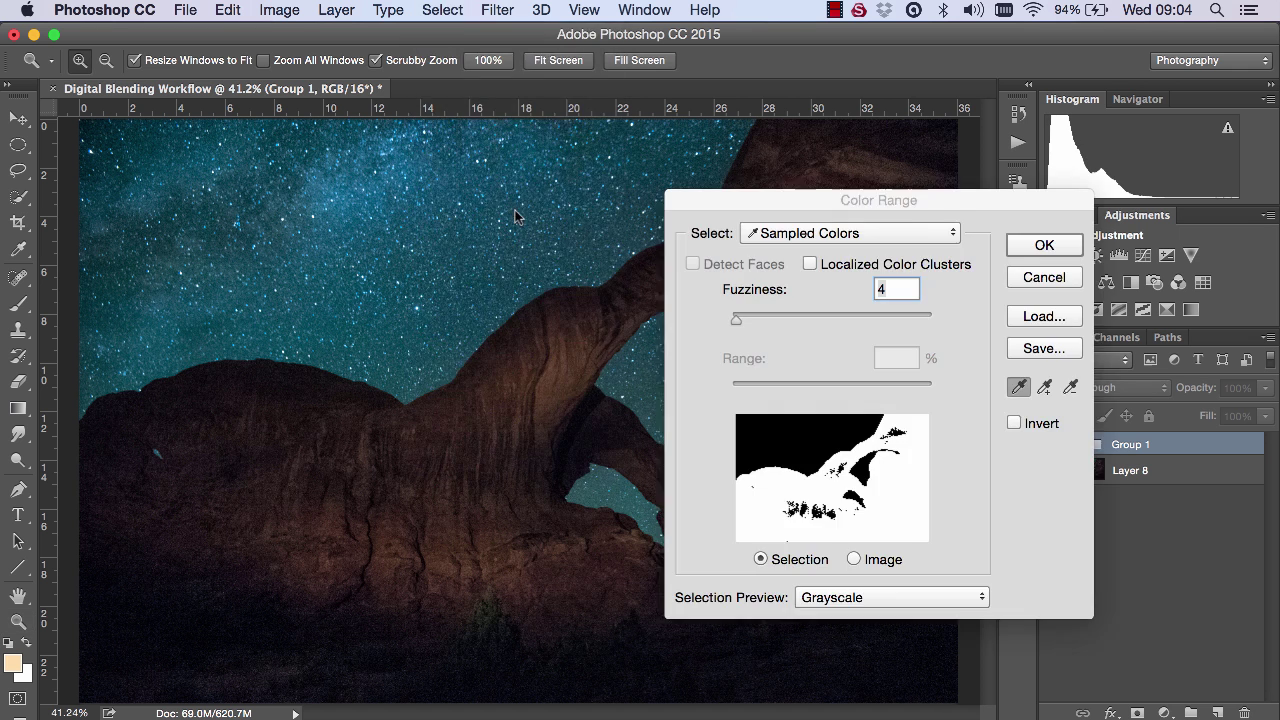
drag(757, 209, 779, 204)
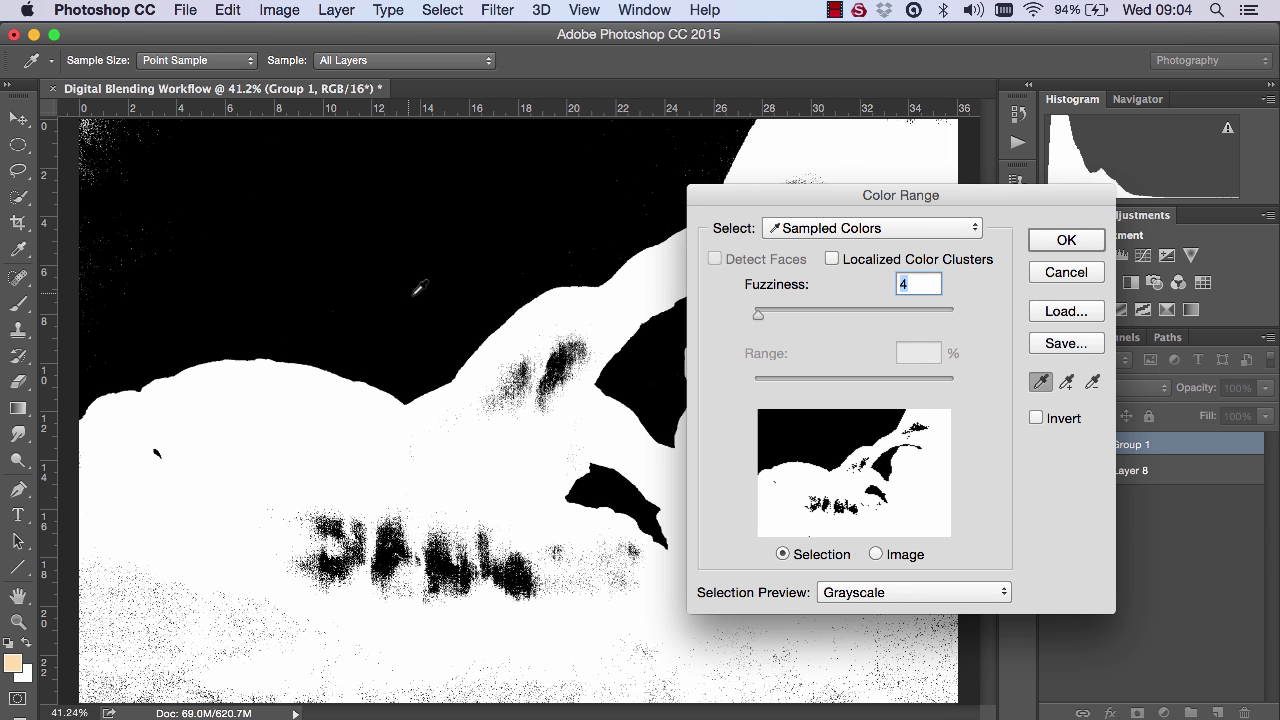
drag(759, 315, 798, 319)
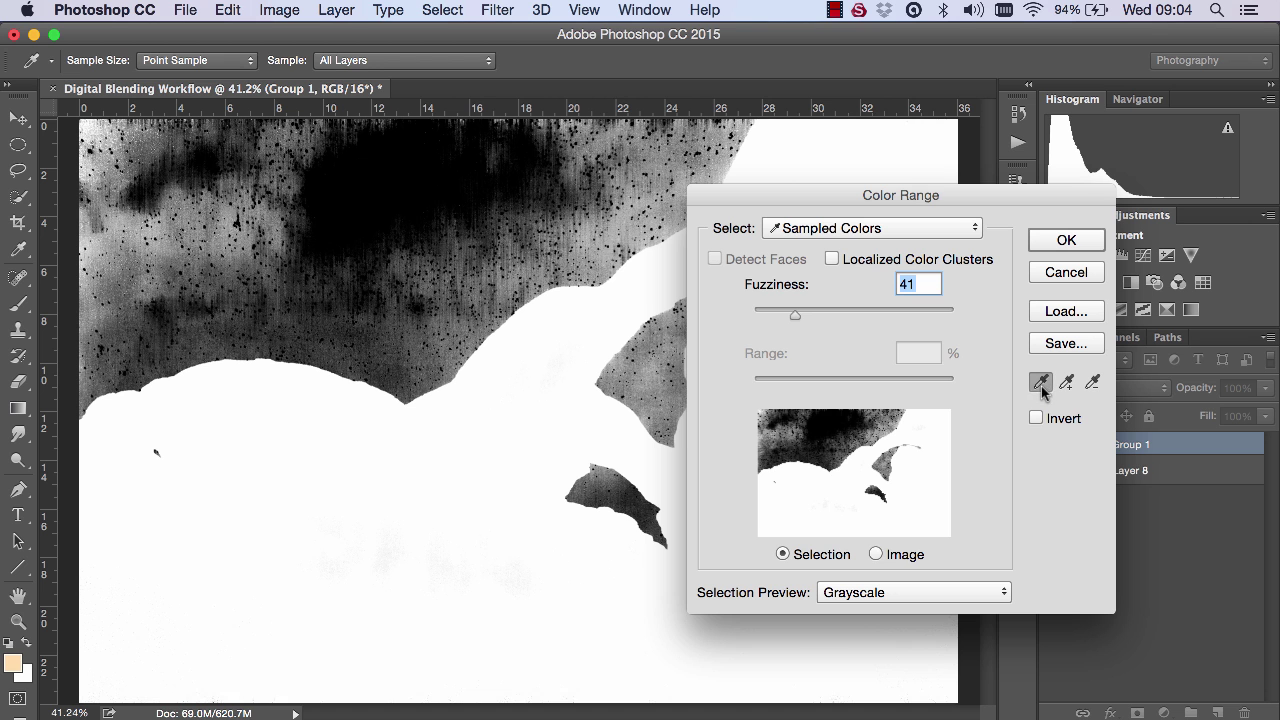
click(886, 595)
click(885, 593)
- Sample the lit rock, then add foreground tones and dark ridge streaks to the selection
click(498, 398)
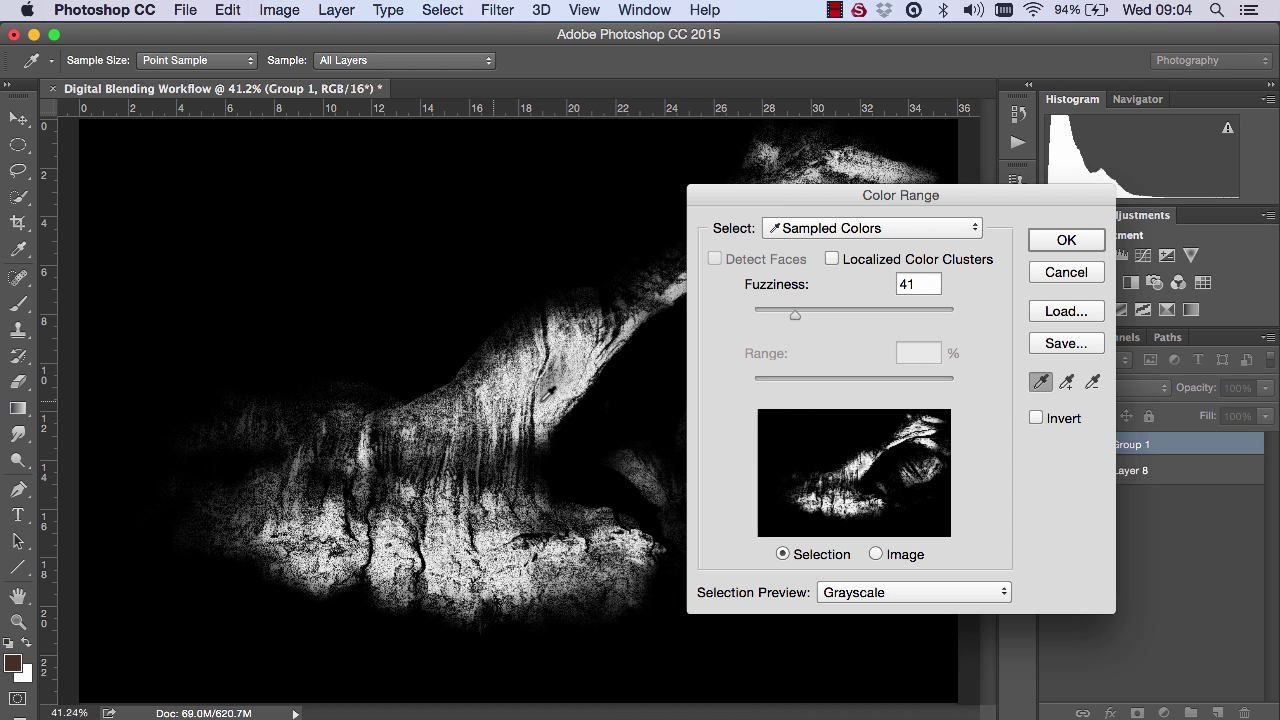
click(1067, 385)
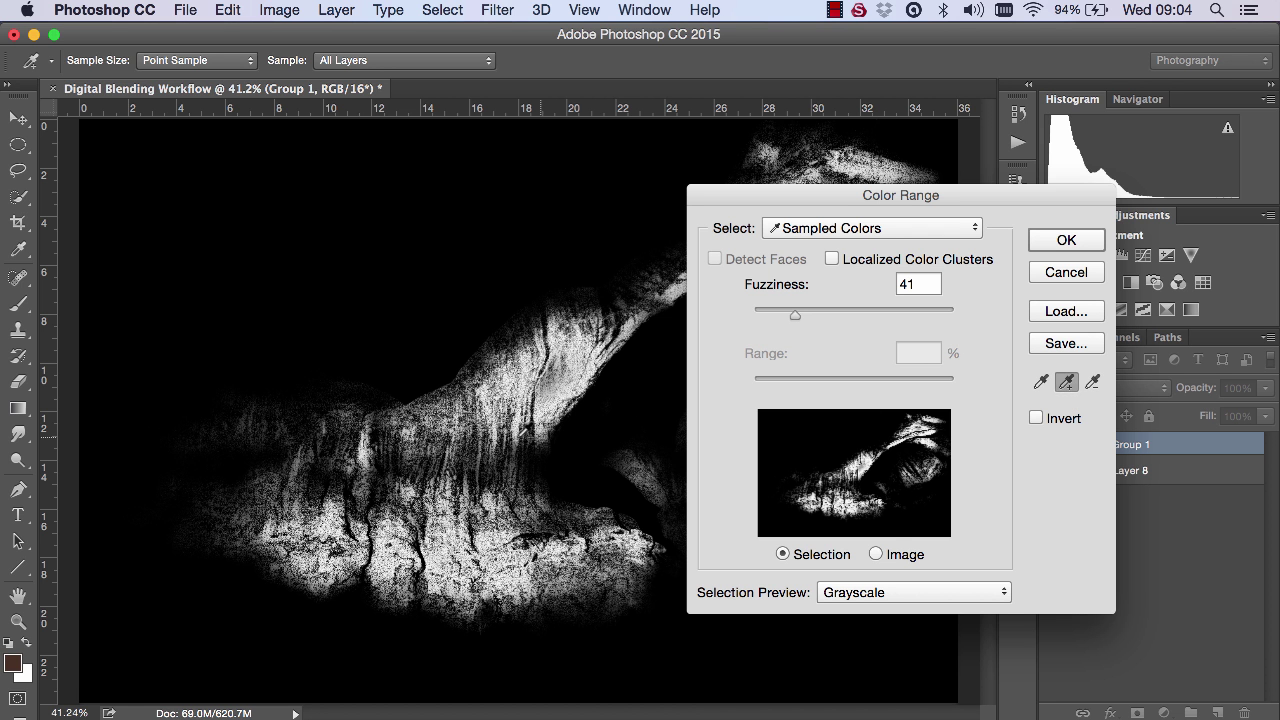
click(480, 442)
click(465, 452)
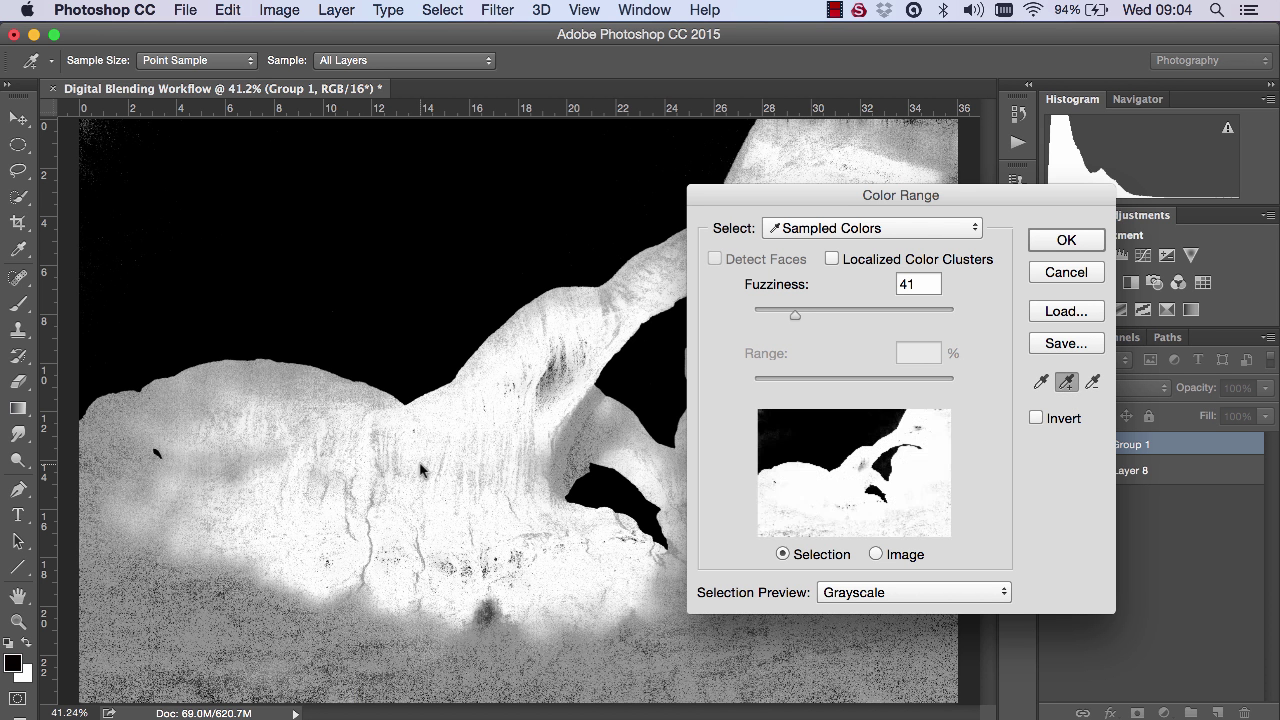
click(424, 468)
click(228, 608)
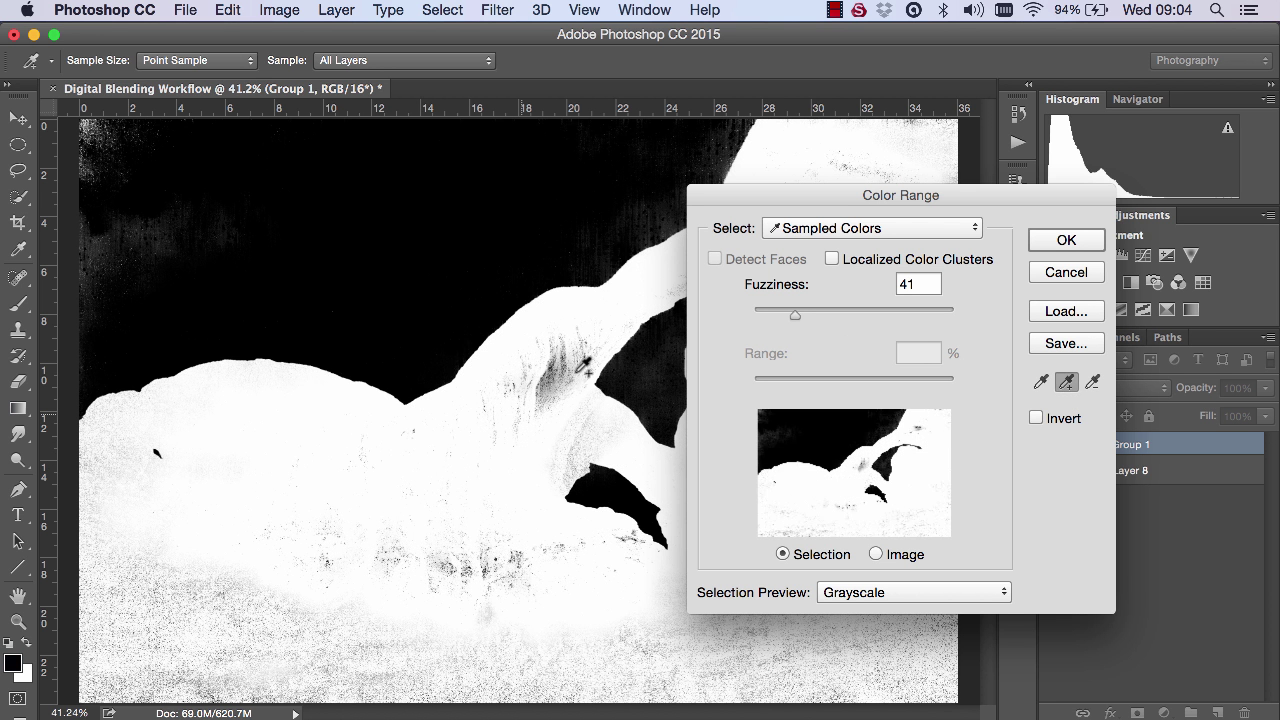
click(585, 368)
click(557, 366)
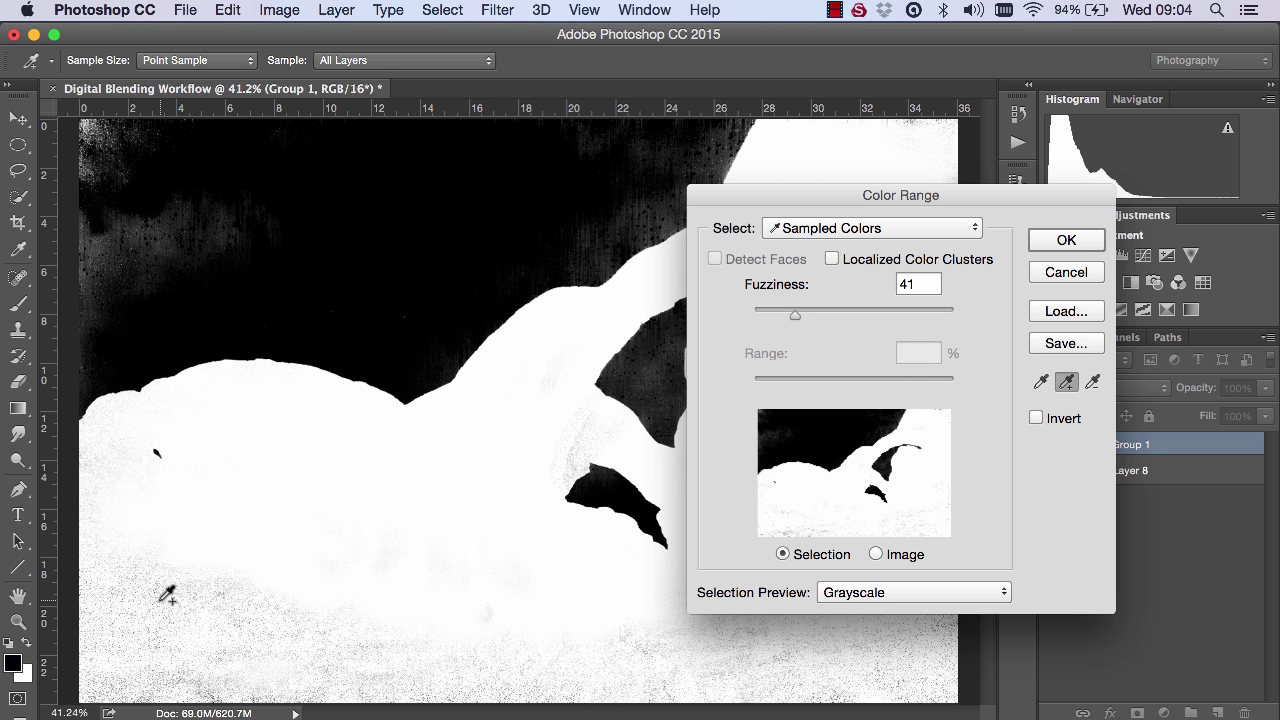
- Add more rock and foreground samples, lower Fuzziness to 20, and confirm the selection
drag(766, 206, 912, 260)
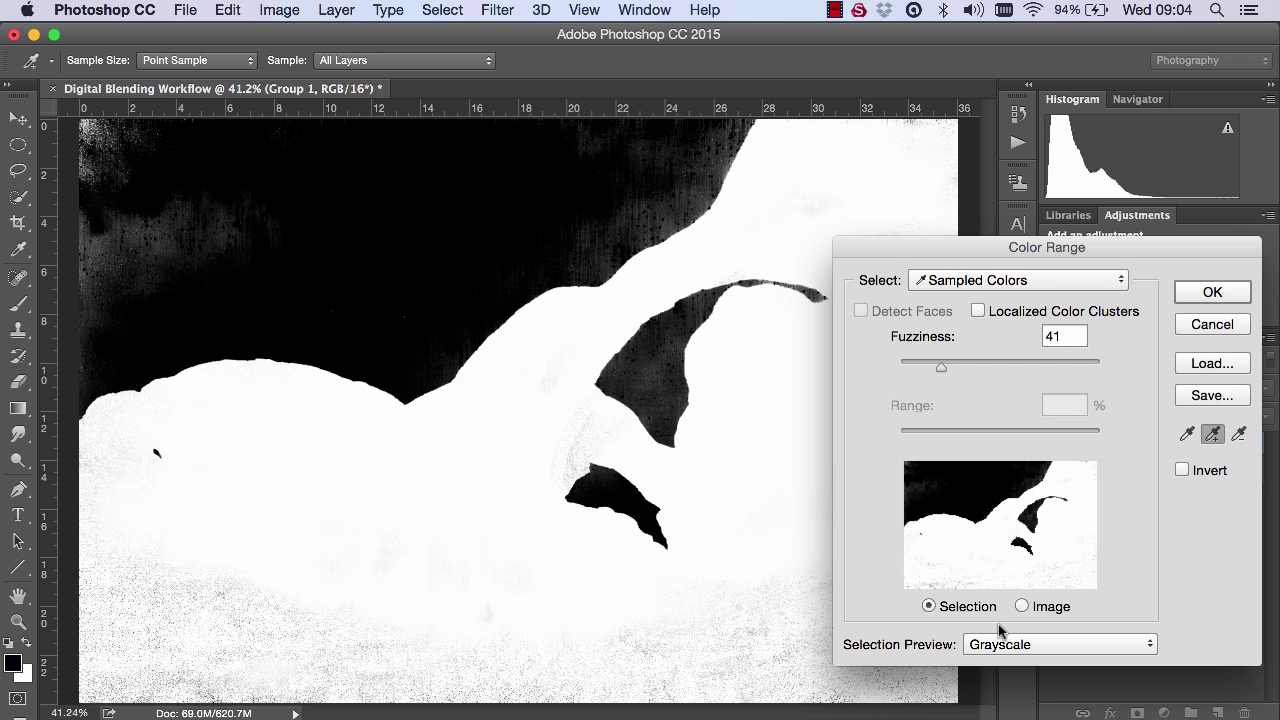
drag(943, 369, 931, 371)
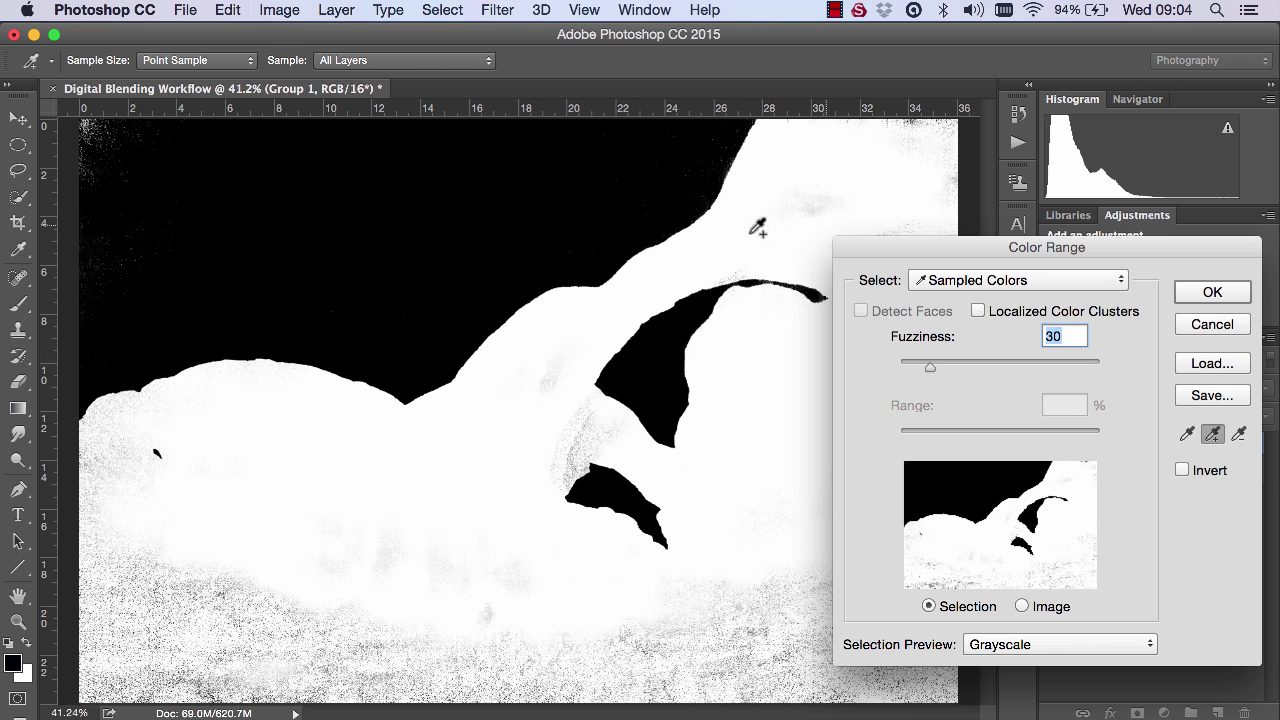
click(552, 377)
click(555, 377)
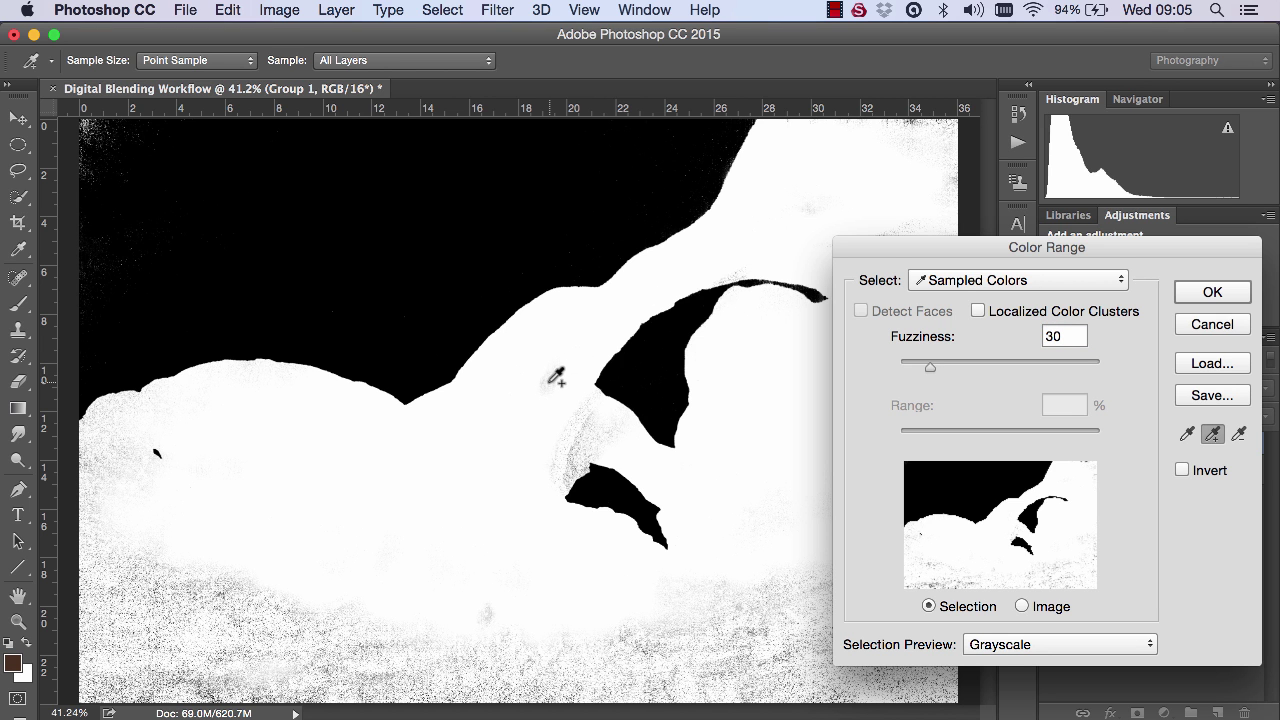
click(104, 464)
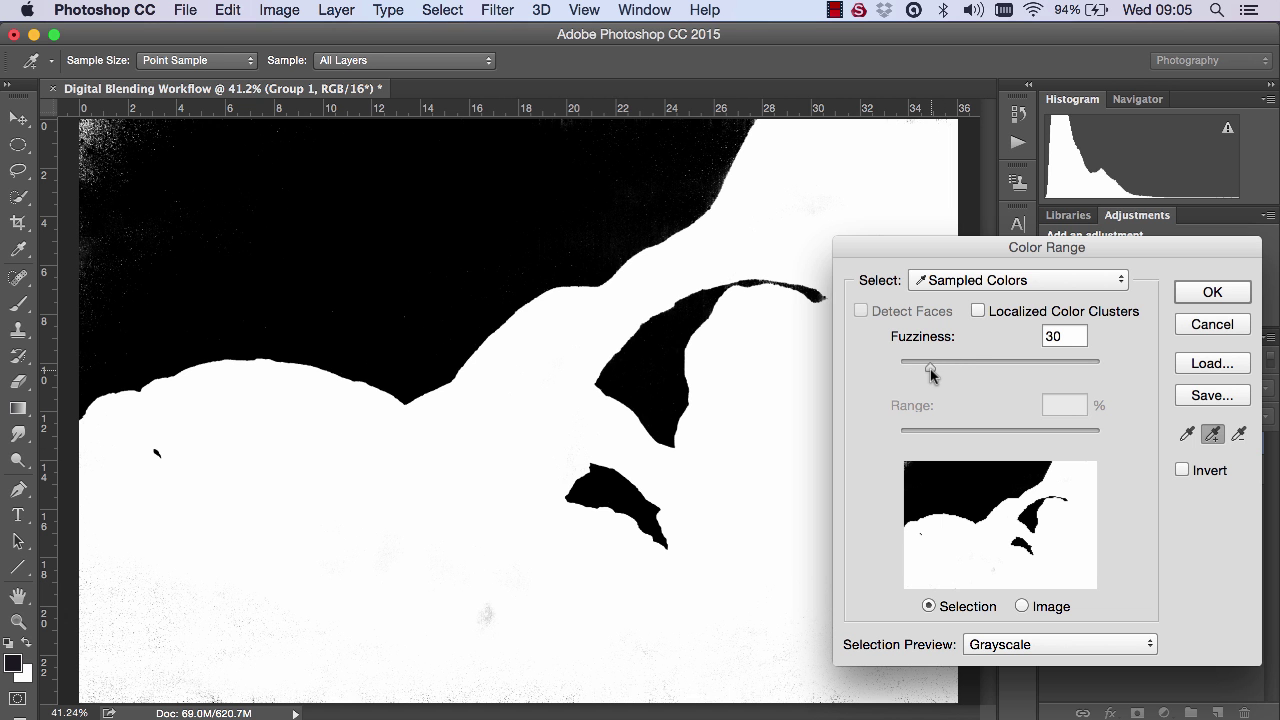
drag(930, 372, 920, 373)
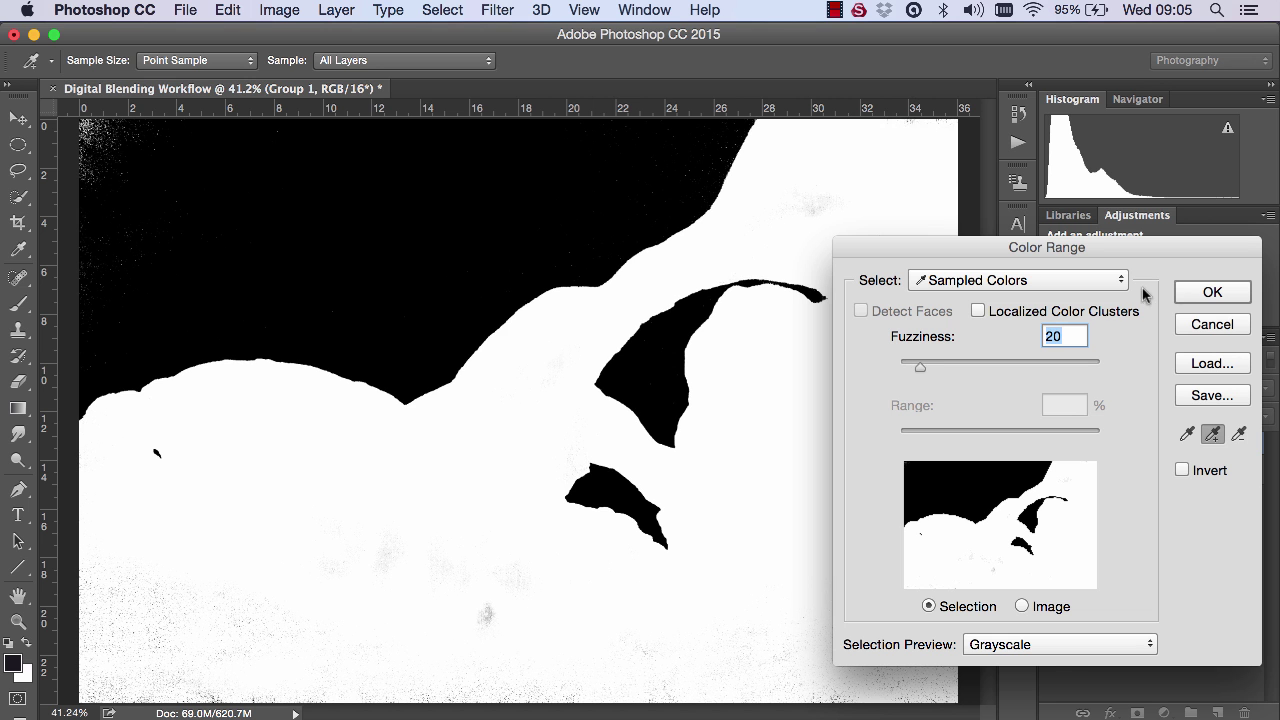
click(1208, 292)
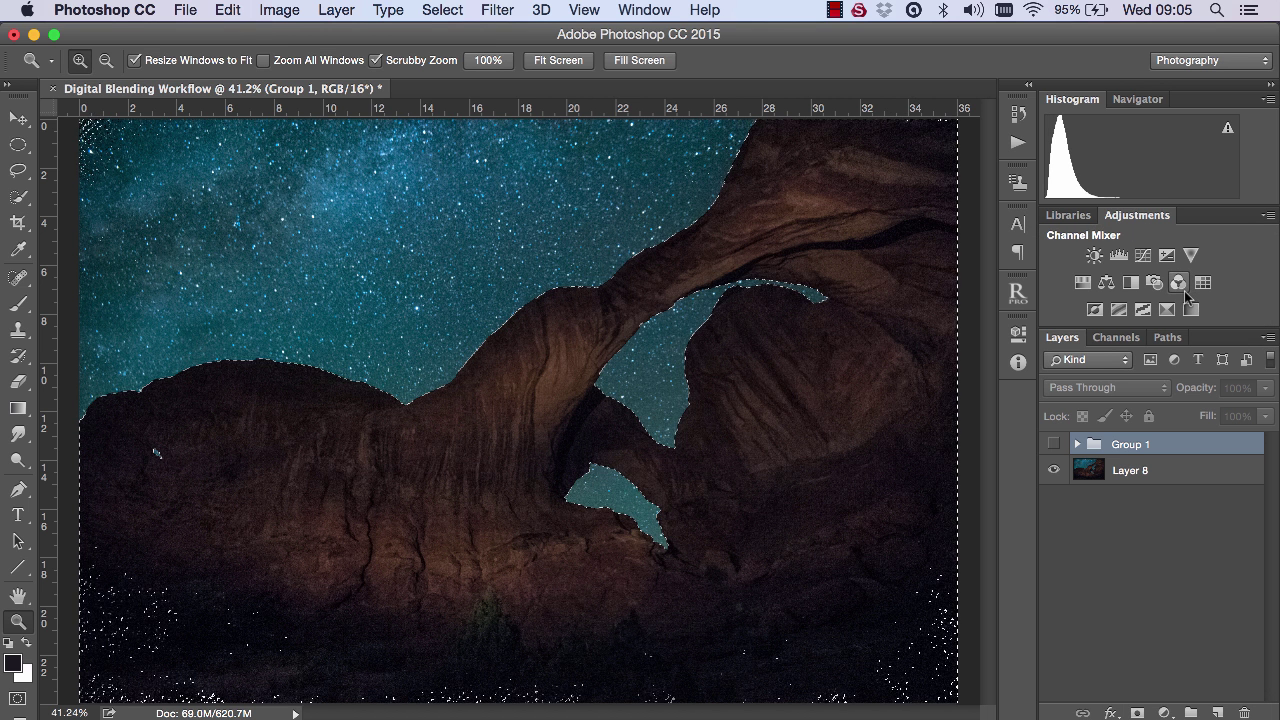
- Show Group 1, add a layer mask from the arch selection, and toggle visibility to compare
click(1053, 444)
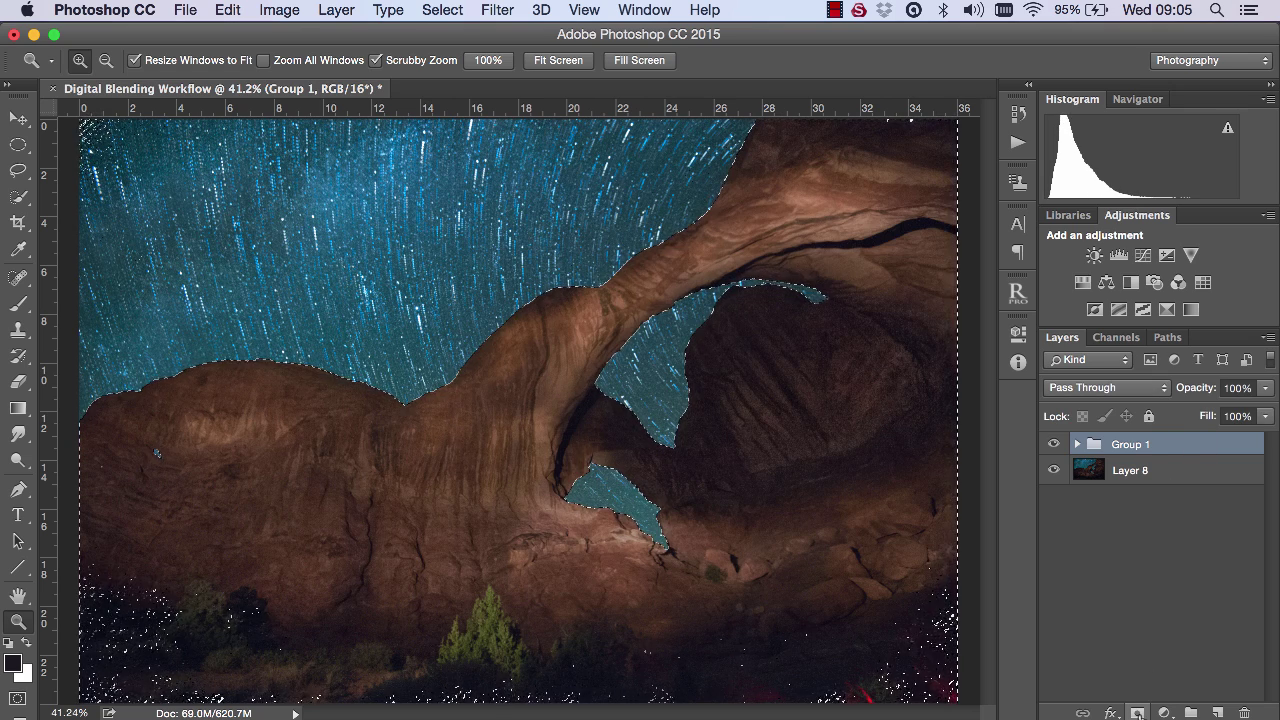
click(1139, 712)
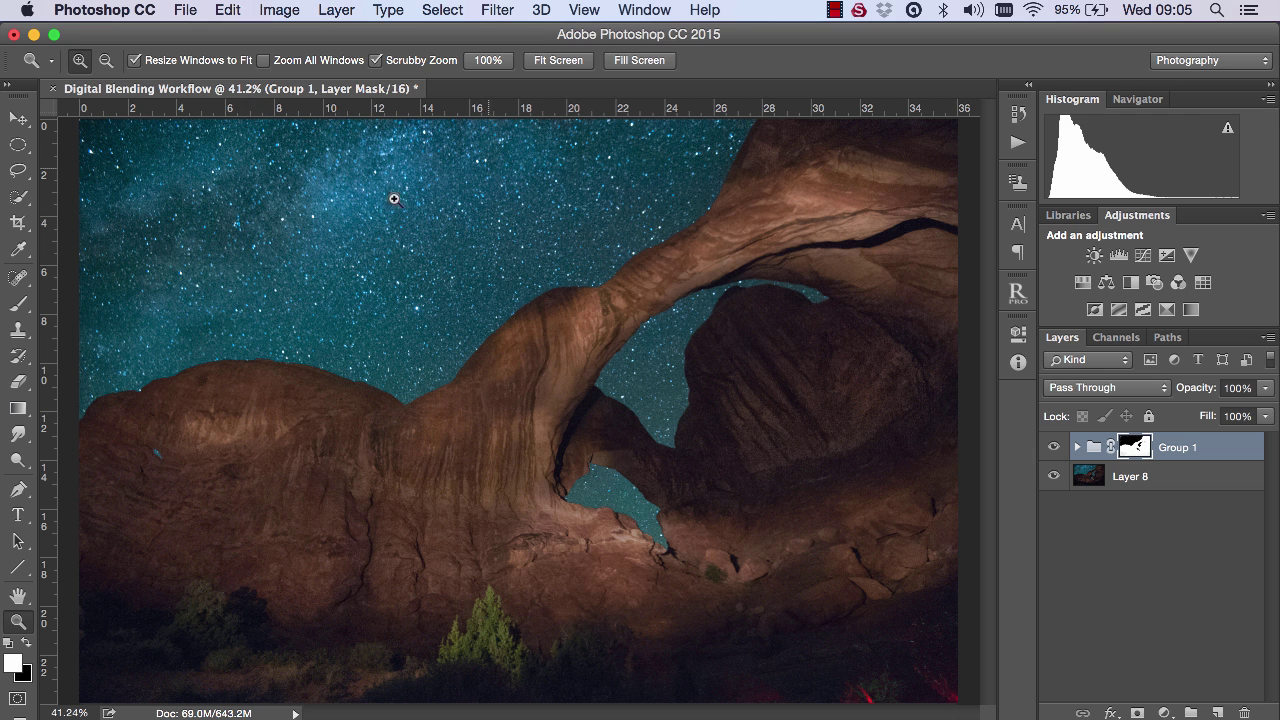
click(1054, 449)
click(1054, 449)
click(1054, 449)
click(1054, 449)
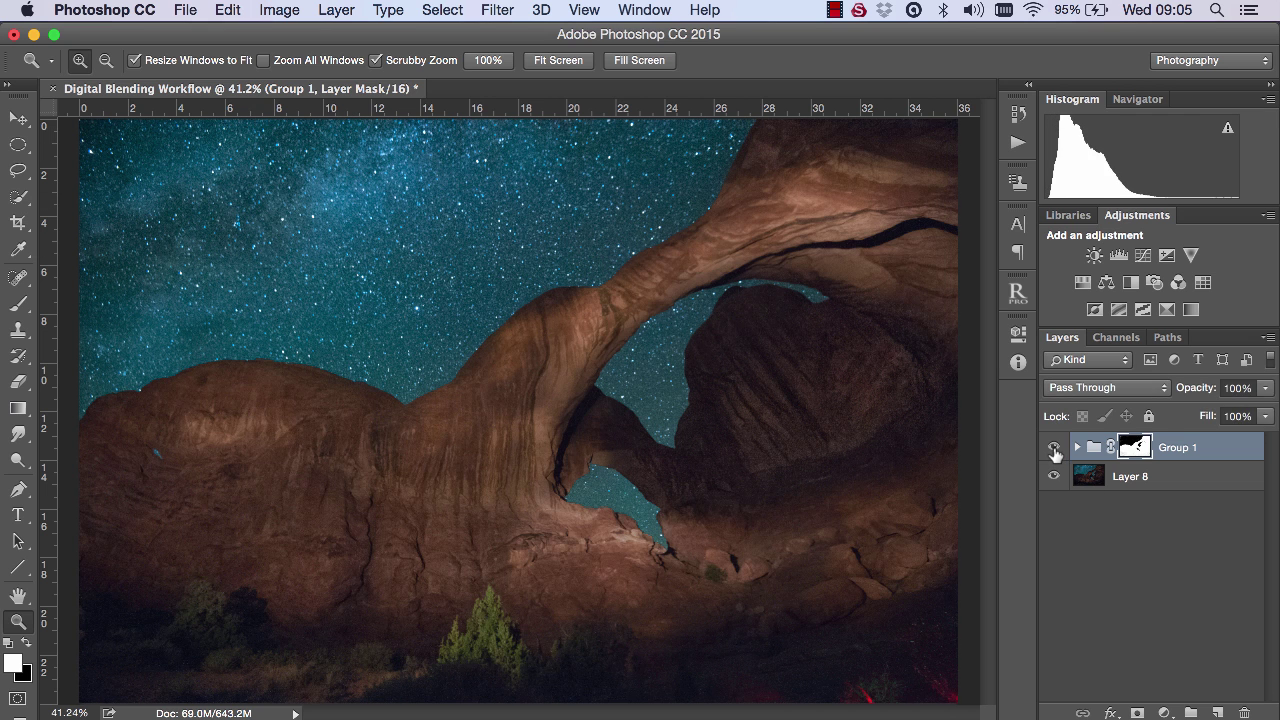
- View Group 1's mask alone and brush black over the grey sky speckles at top left
key(alt)
alt+click(1136, 450)
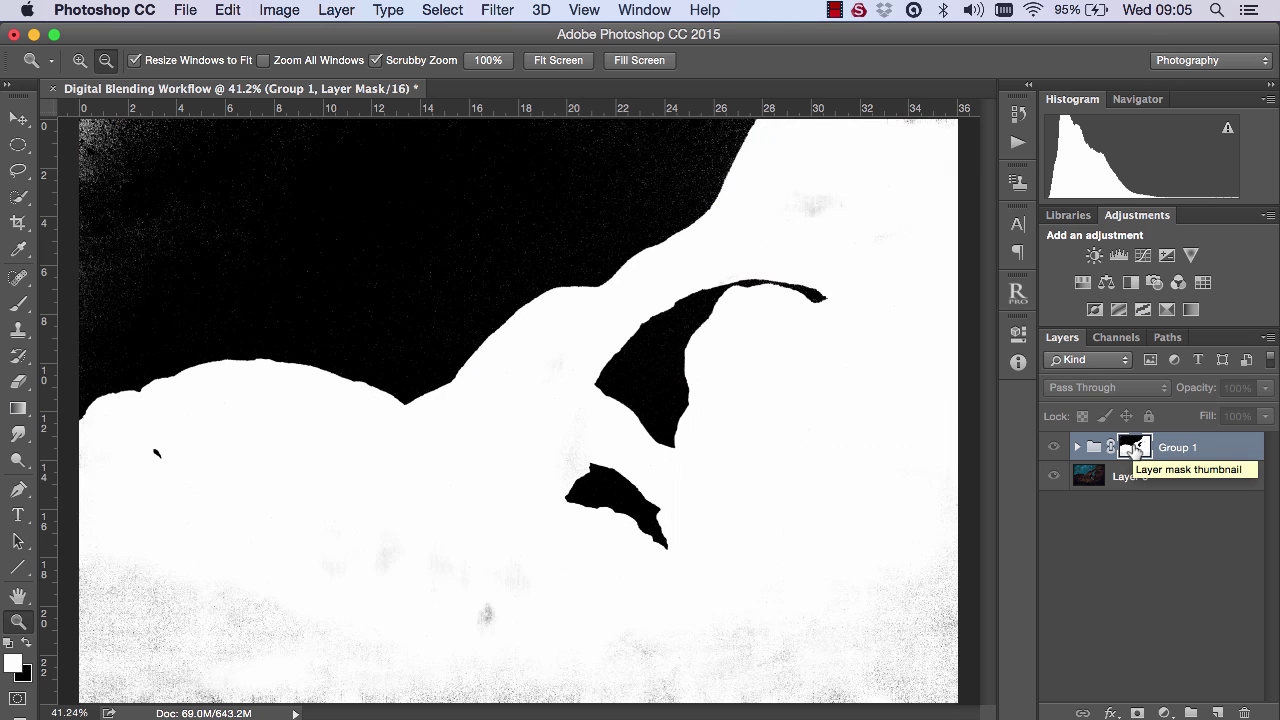
click(18, 304)
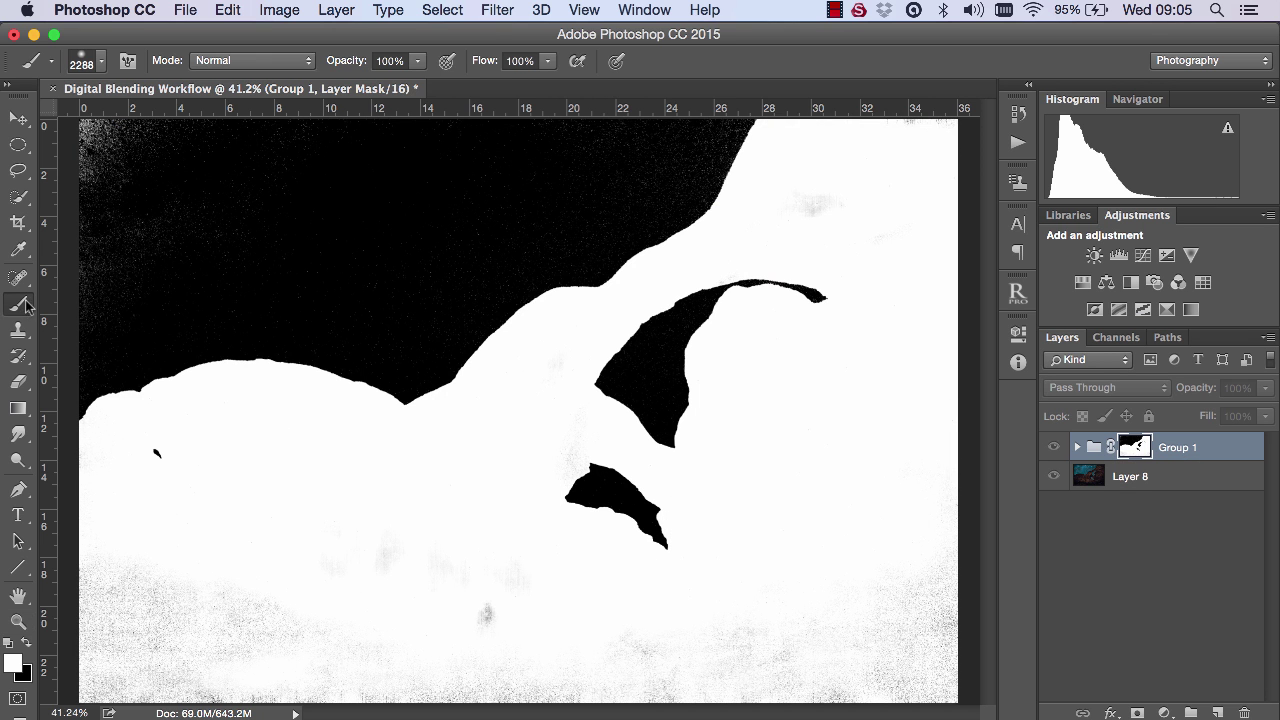
click(28, 643)
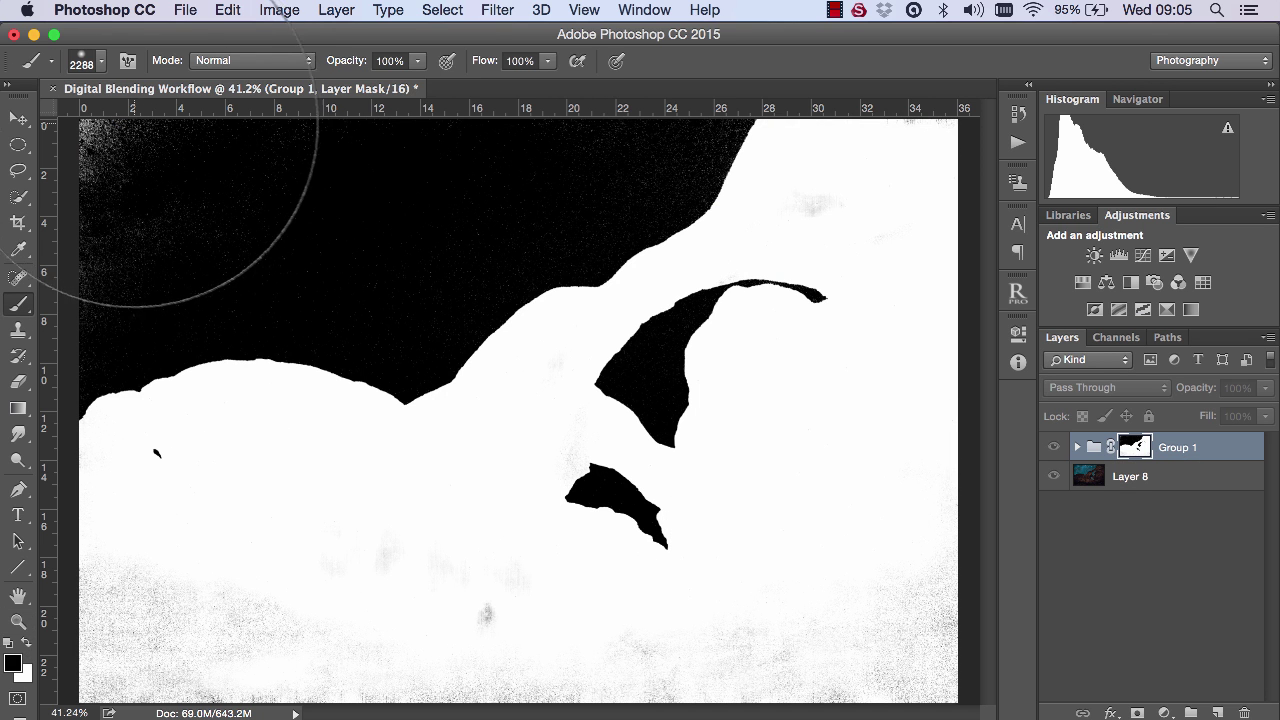
drag(214, 100, 200, 88)
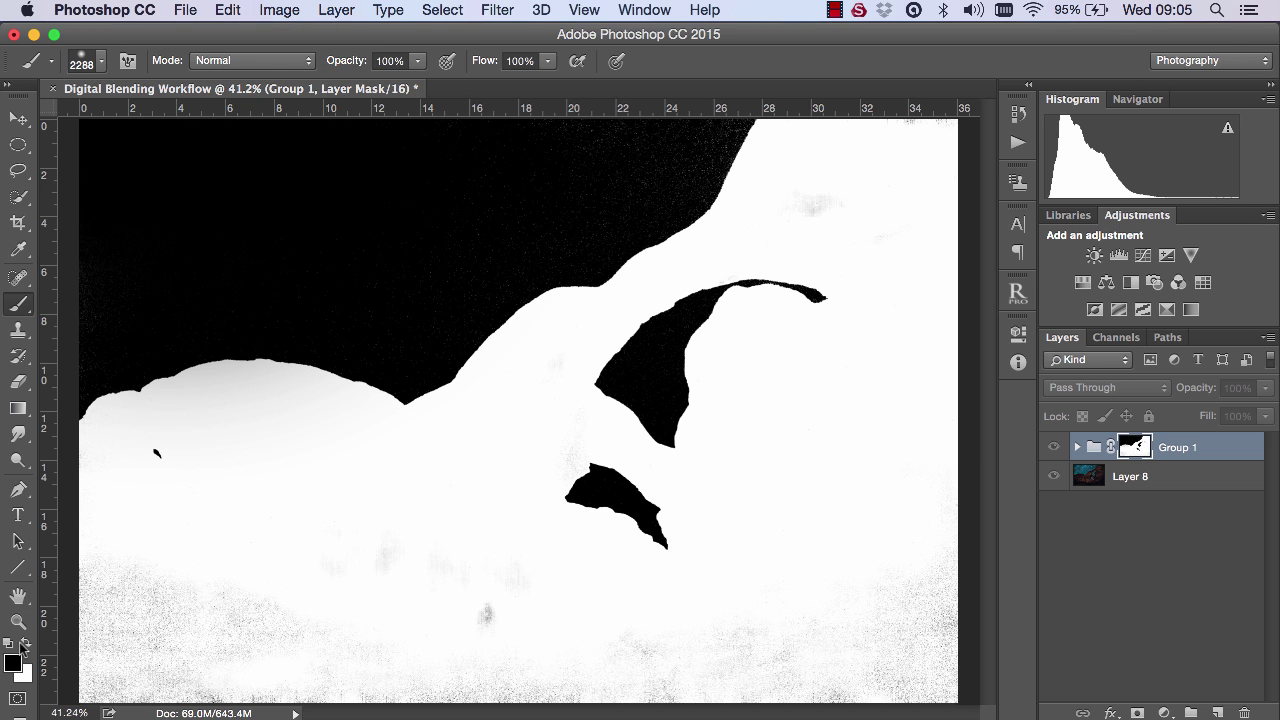
- Paint the foreground and upper-right rock speckles solid white, then return to Layer 8
click(27, 646)
mouse_move(286, 575)
mouse_down()
mouse_move(223, 614)
mouse_move(45, 622)
mouse_move(30, 610)
mouse_up()
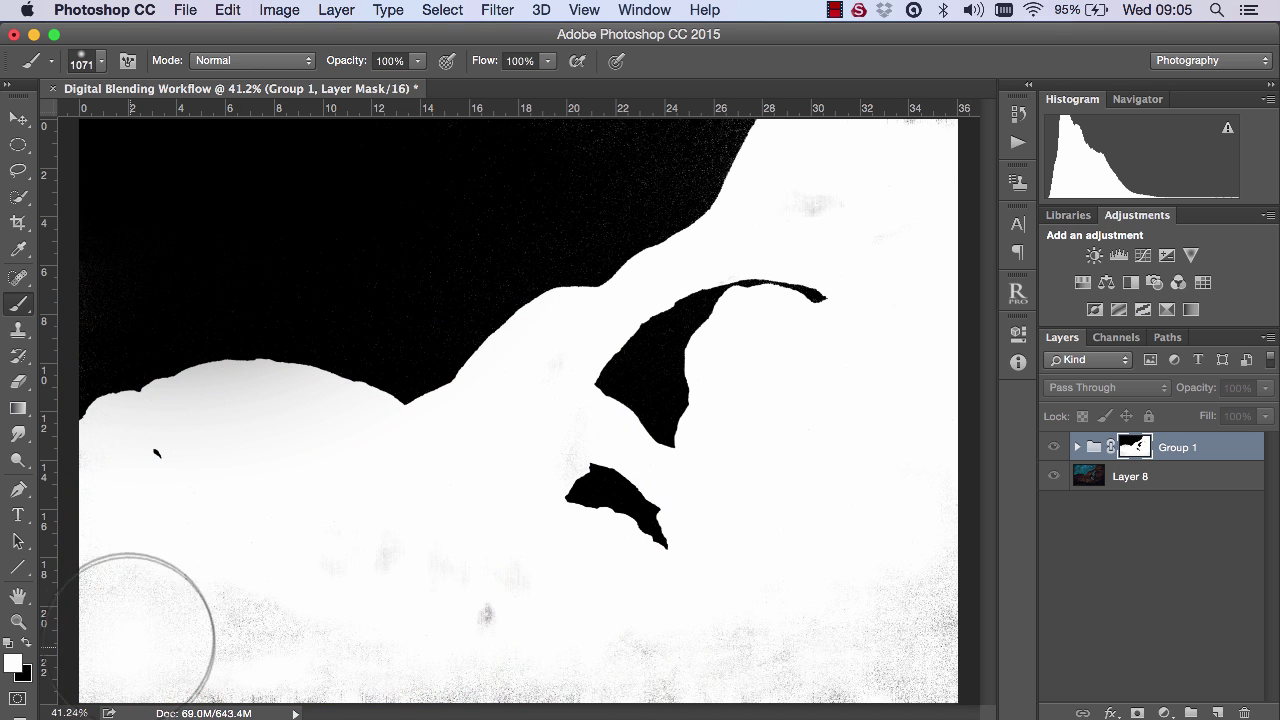
mouse_move(357, 660)
mouse_down()
mouse_move(457, 643)
mouse_move(357, 586)
mouse_move(890, 660)
mouse_move(895, 605)
mouse_up()
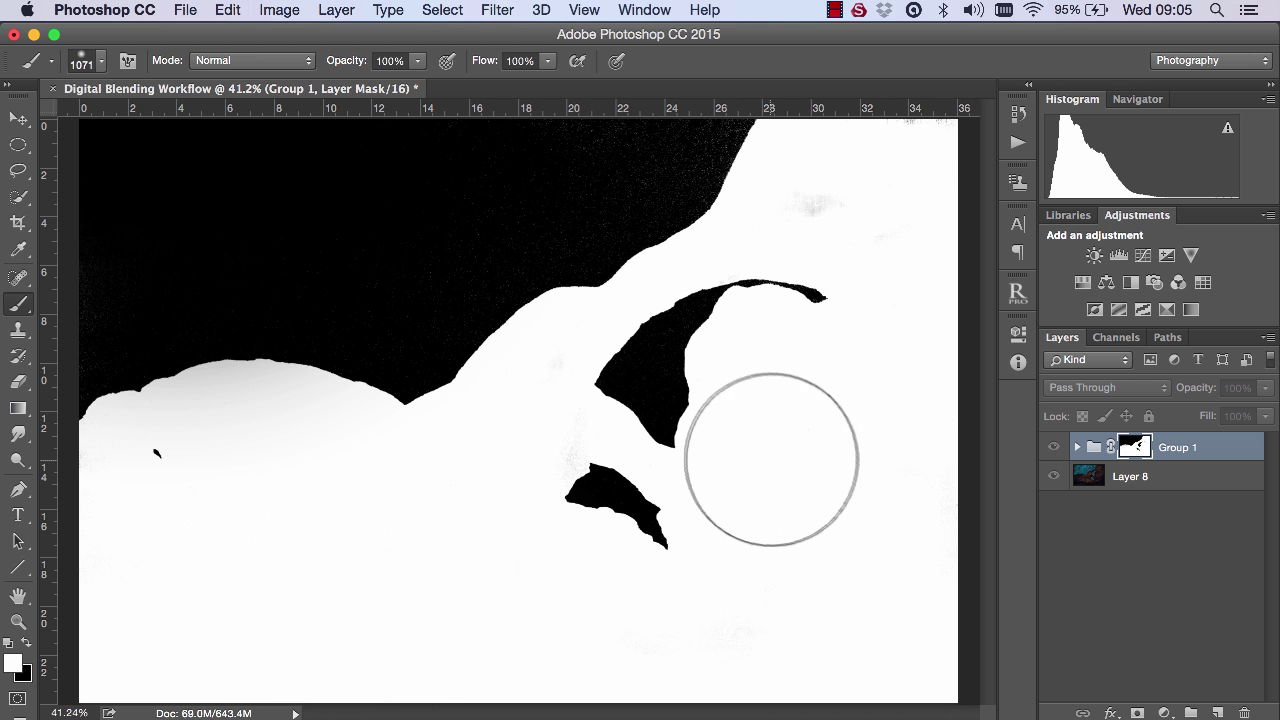
drag(771, 461, 700, 474)
mouse_move(863, 243)
mouse_down()
mouse_move(825, 189)
mouse_move(880, 188)
mouse_up()
click(1092, 476)
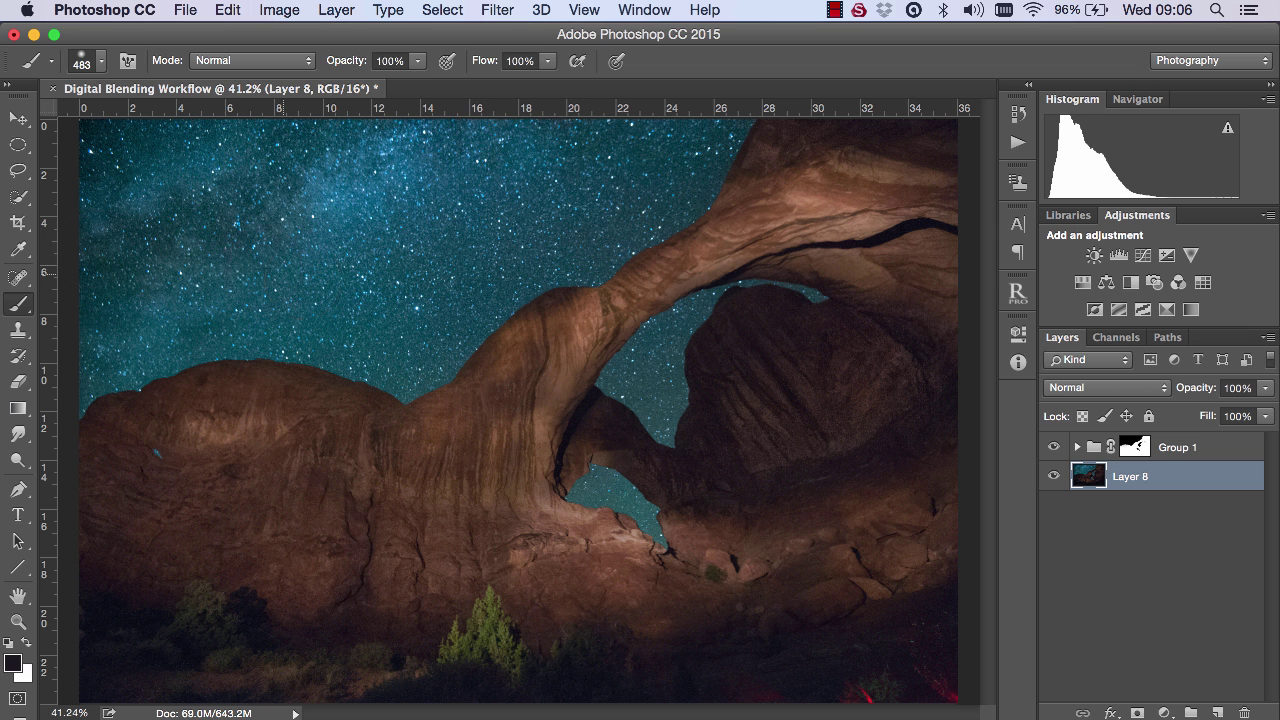
- Crop in the bottom and right edges, commit the crop, and fit the image to the window
click(18, 222)
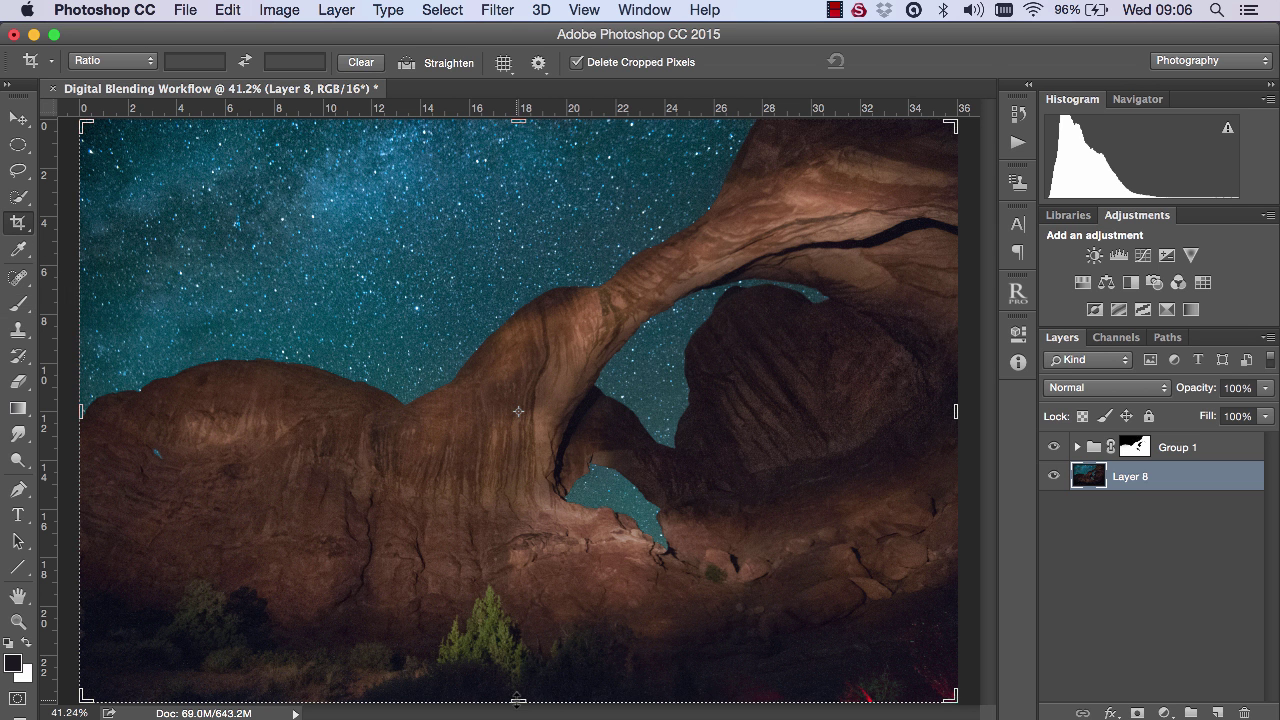
drag(517, 698, 518, 684)
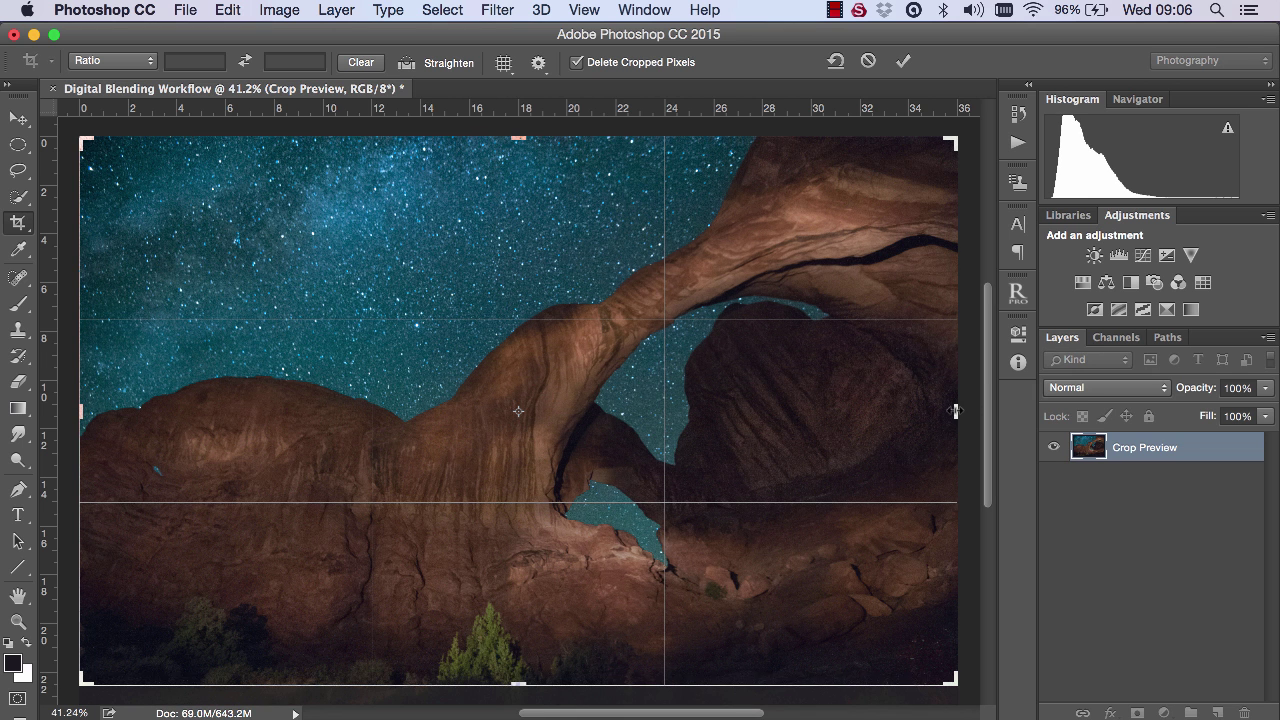
drag(955, 411, 927, 411)
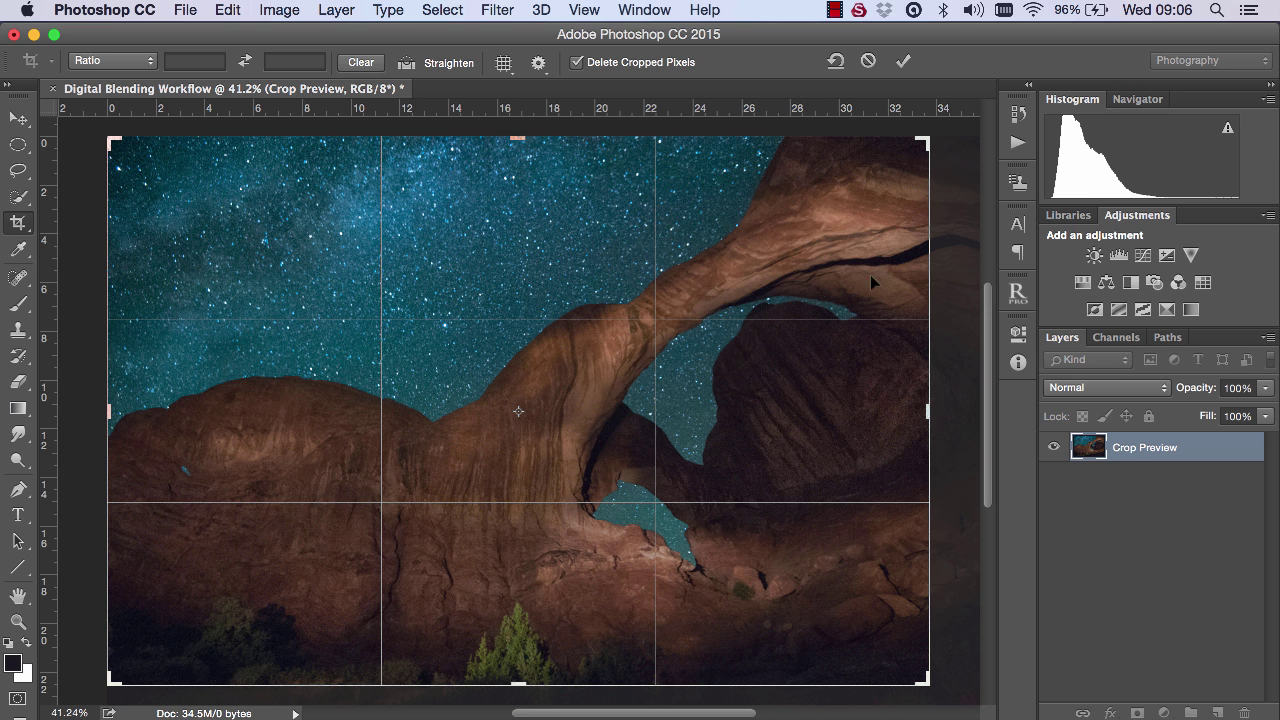
drag(921, 410, 924, 410)
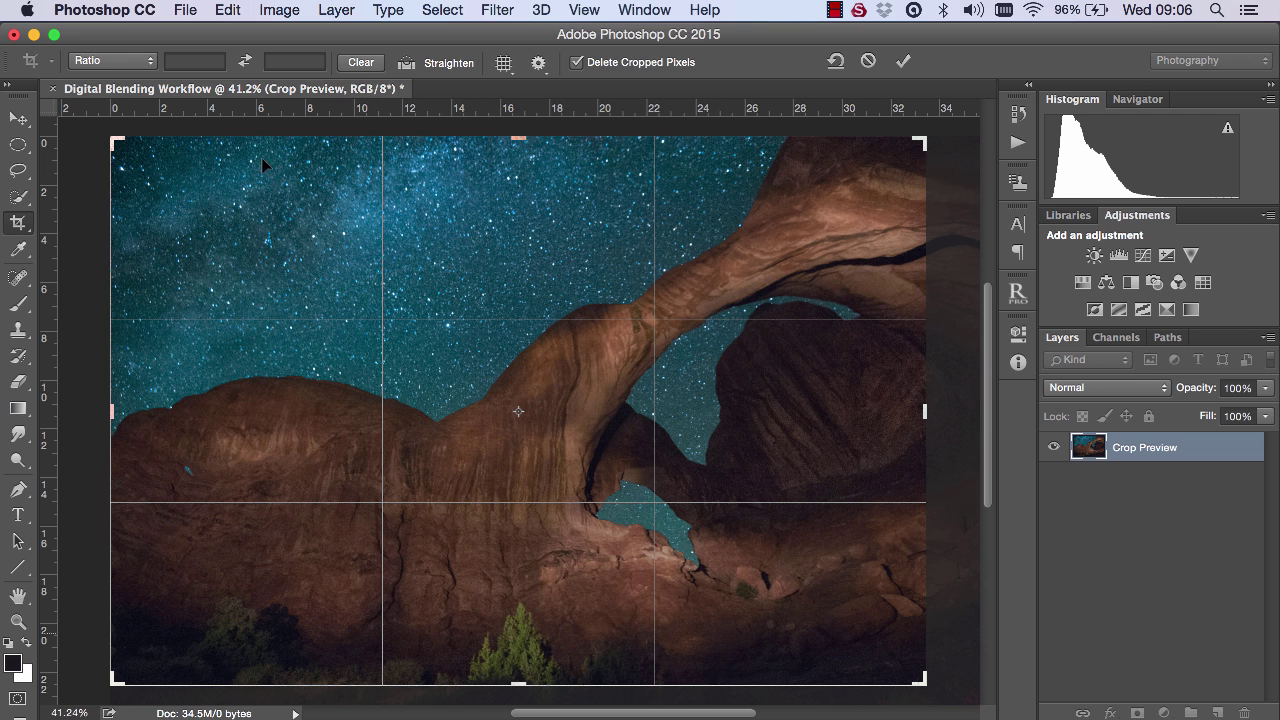
click(903, 61)
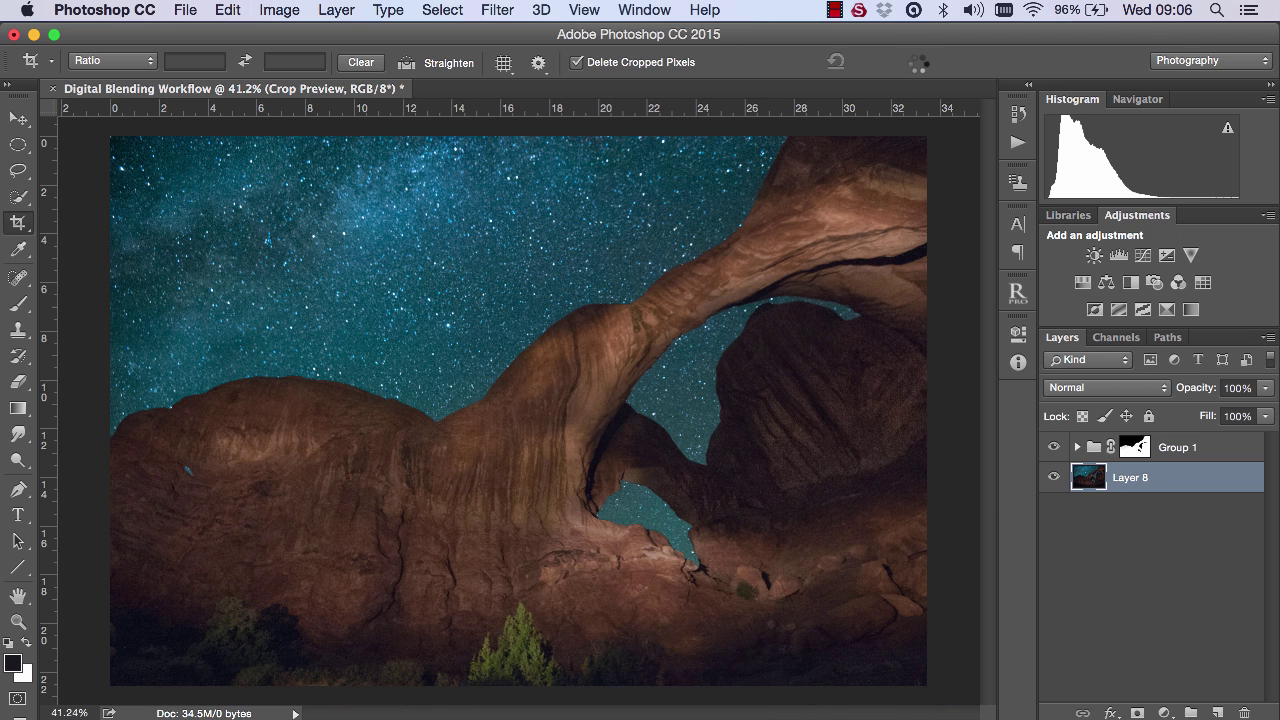
key(super+0)
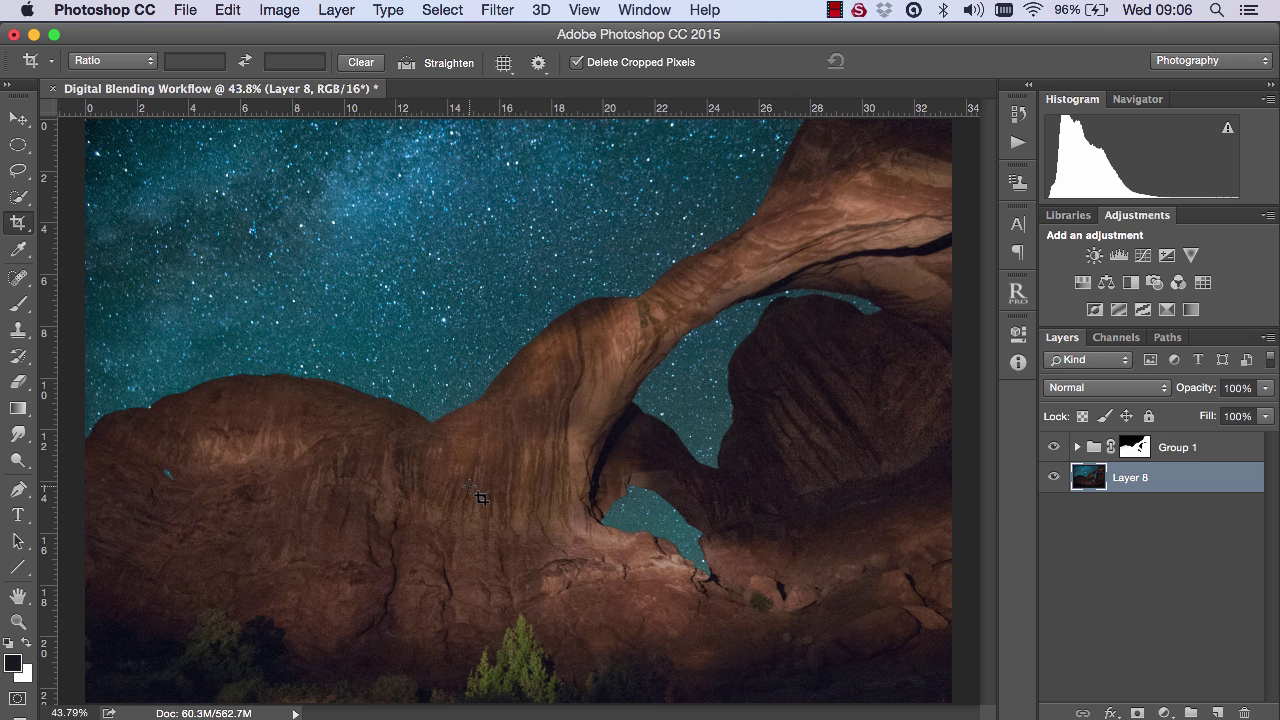
- Add a Levels 1 adjustment layer above Layer 8 and select it for editing
click(1182, 449)
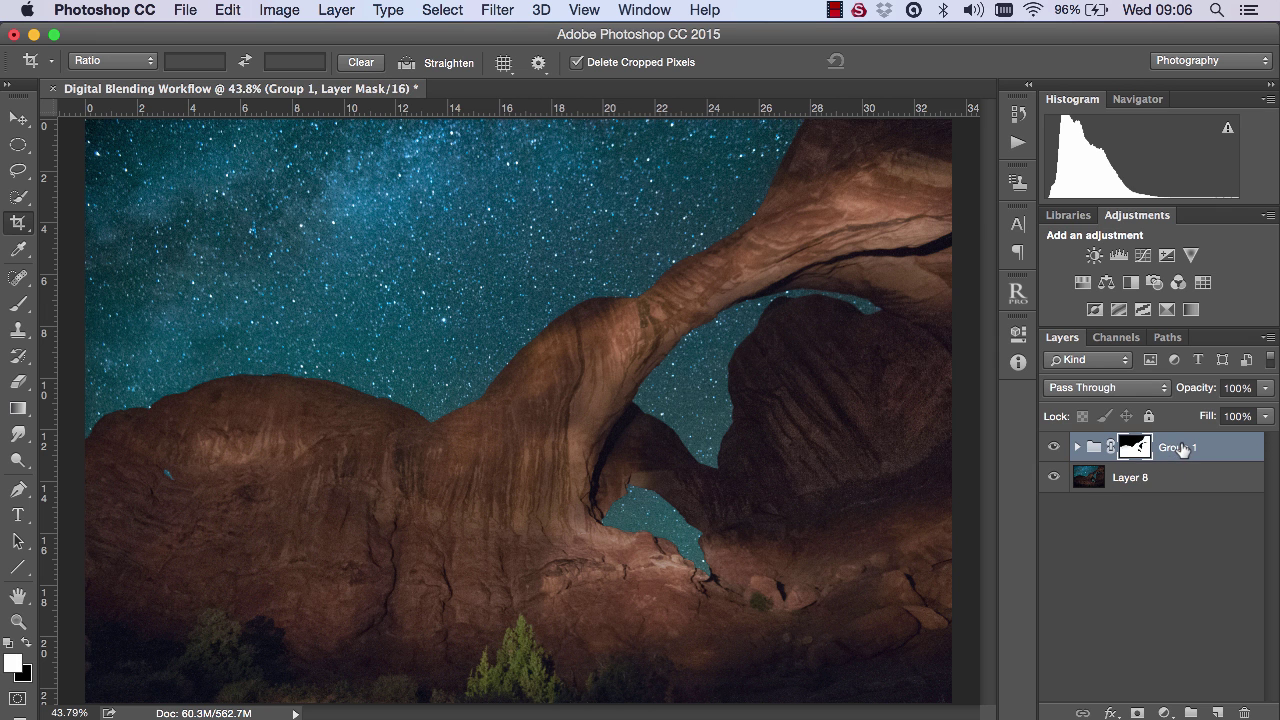
click(1169, 479)
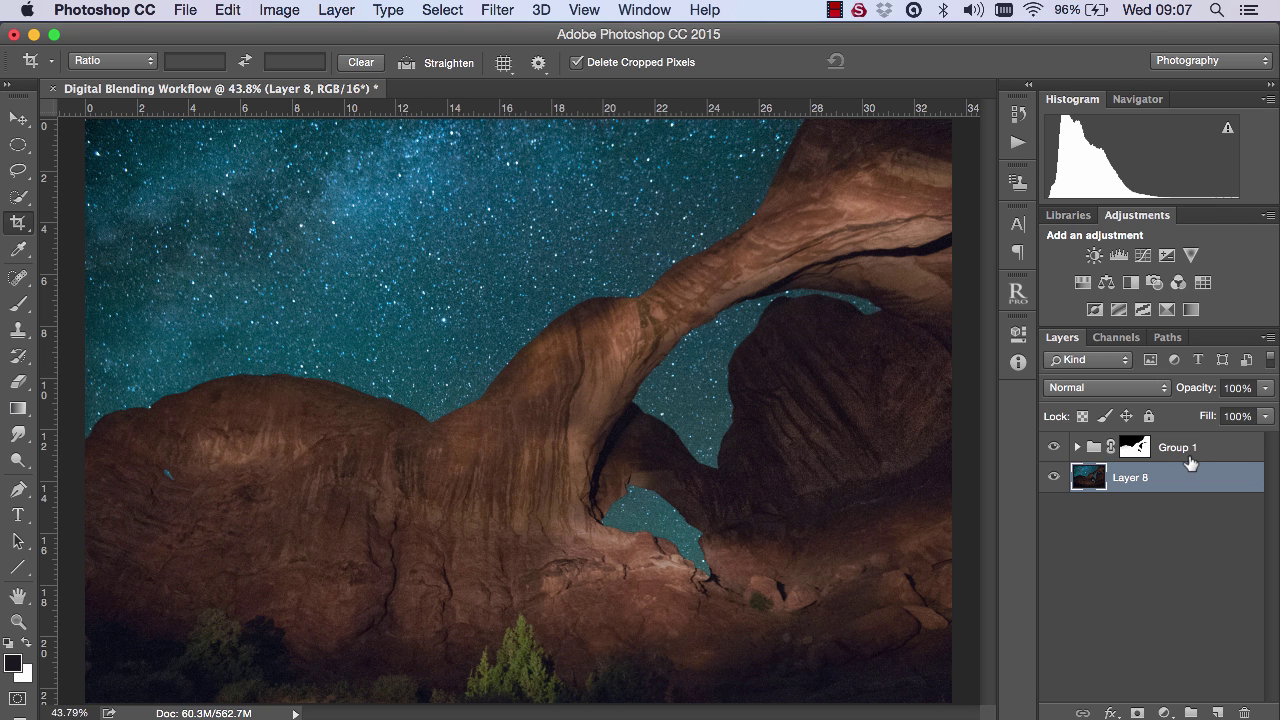
click(1117, 253)
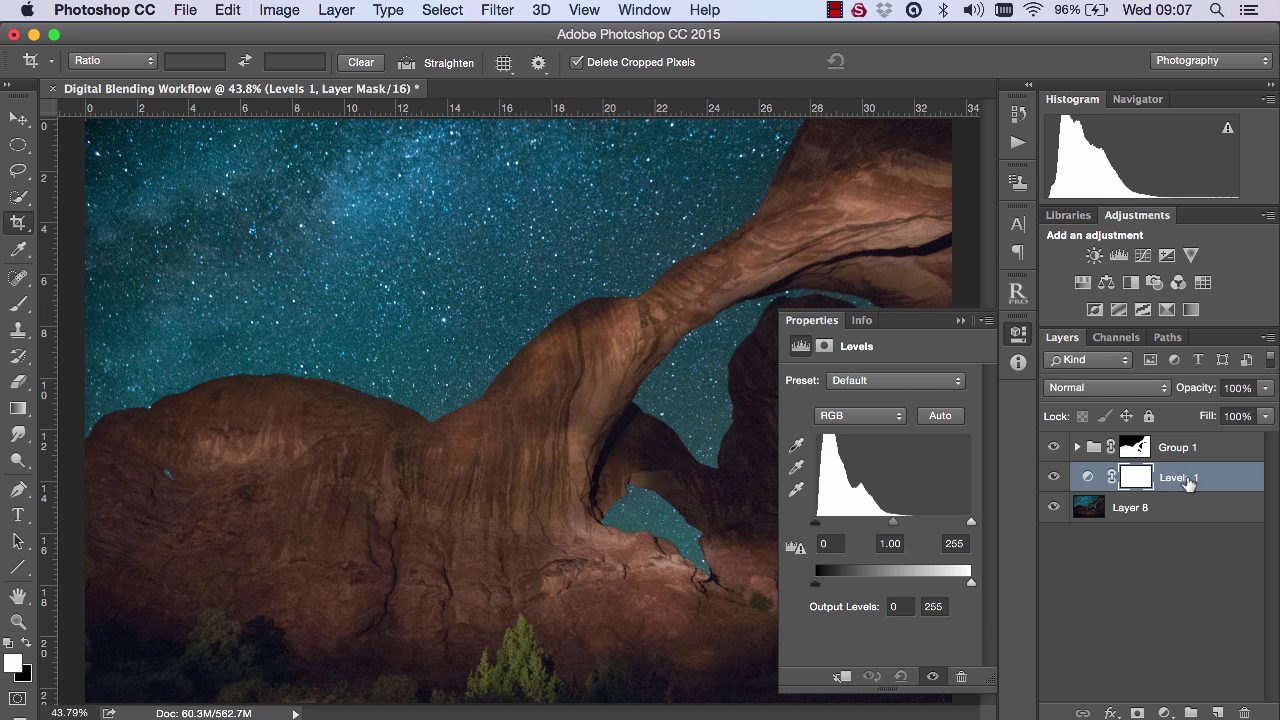
click(1165, 505)
click(1175, 484)
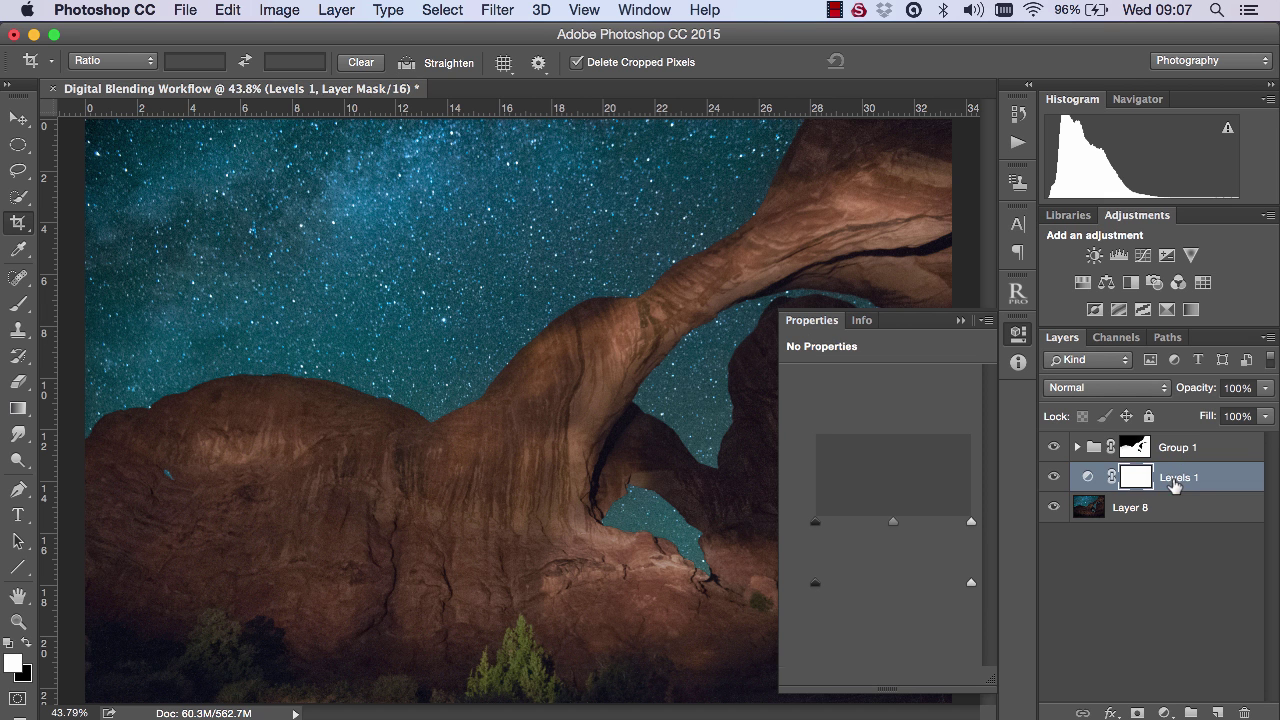
- Set Levels 1's white input to about 168, lower its opacity to 78%, and compare
drag(969, 523, 878, 529)
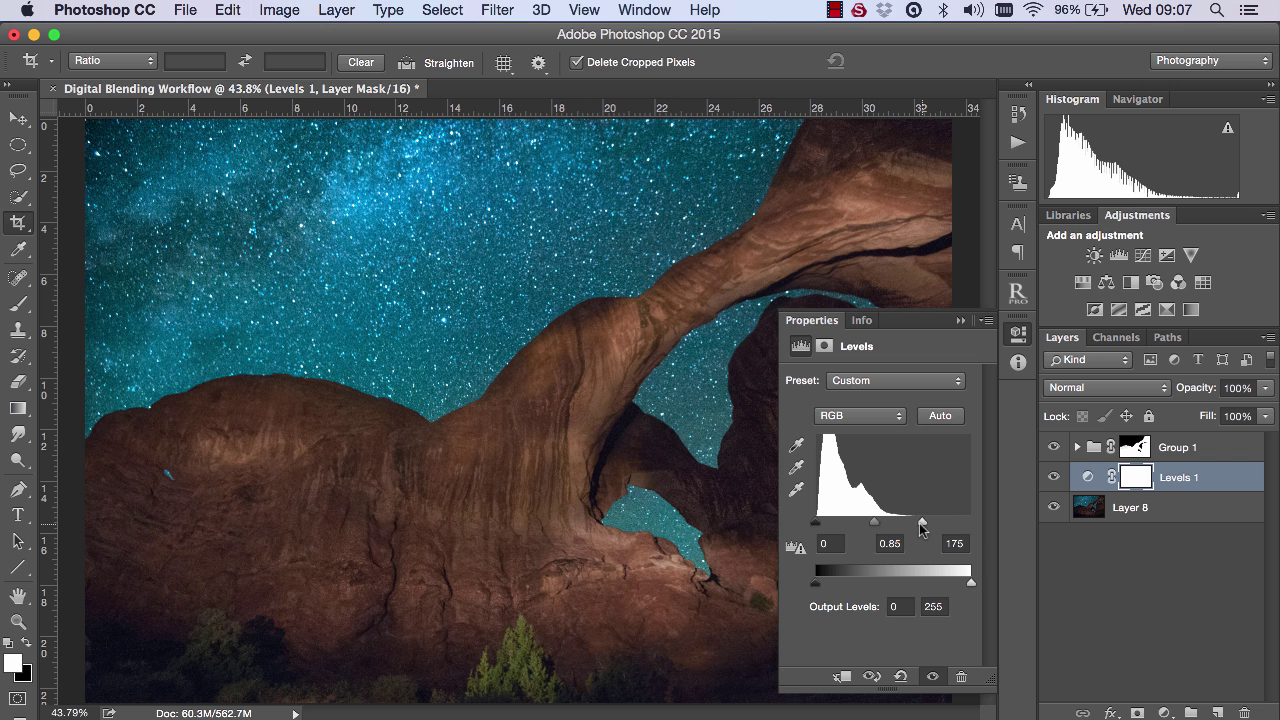
drag(922, 526, 919, 530)
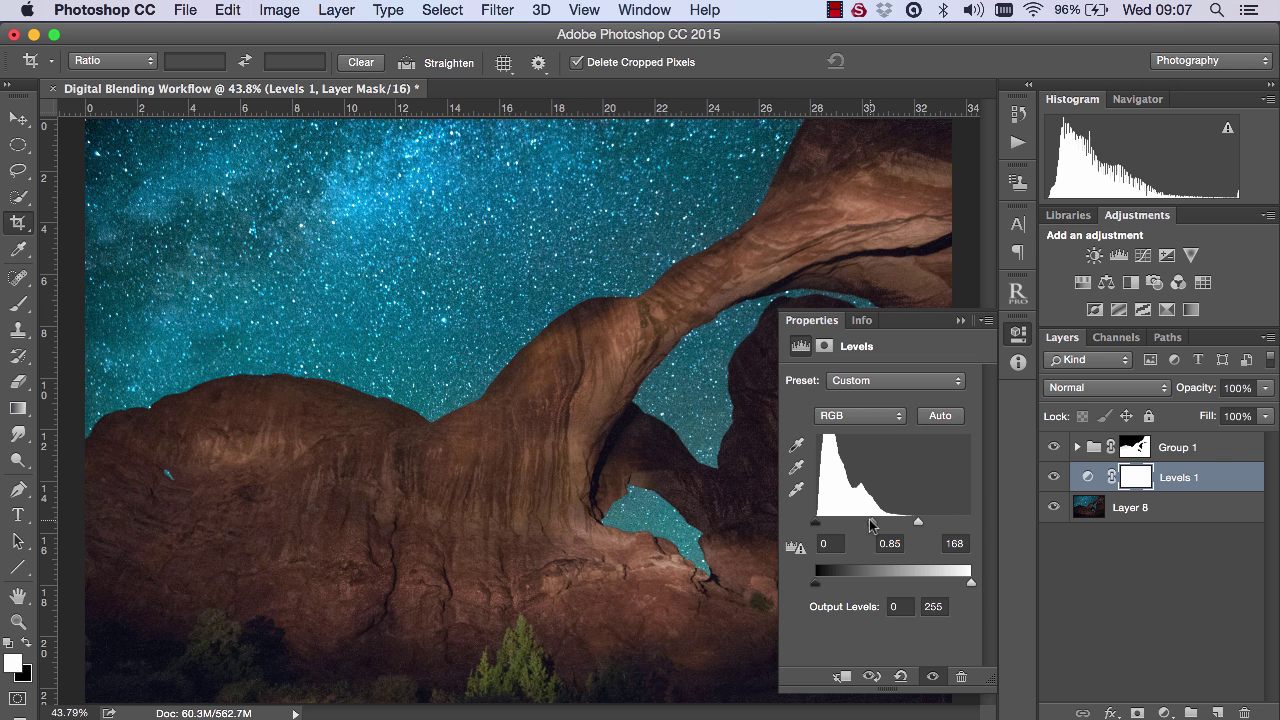
click(962, 321)
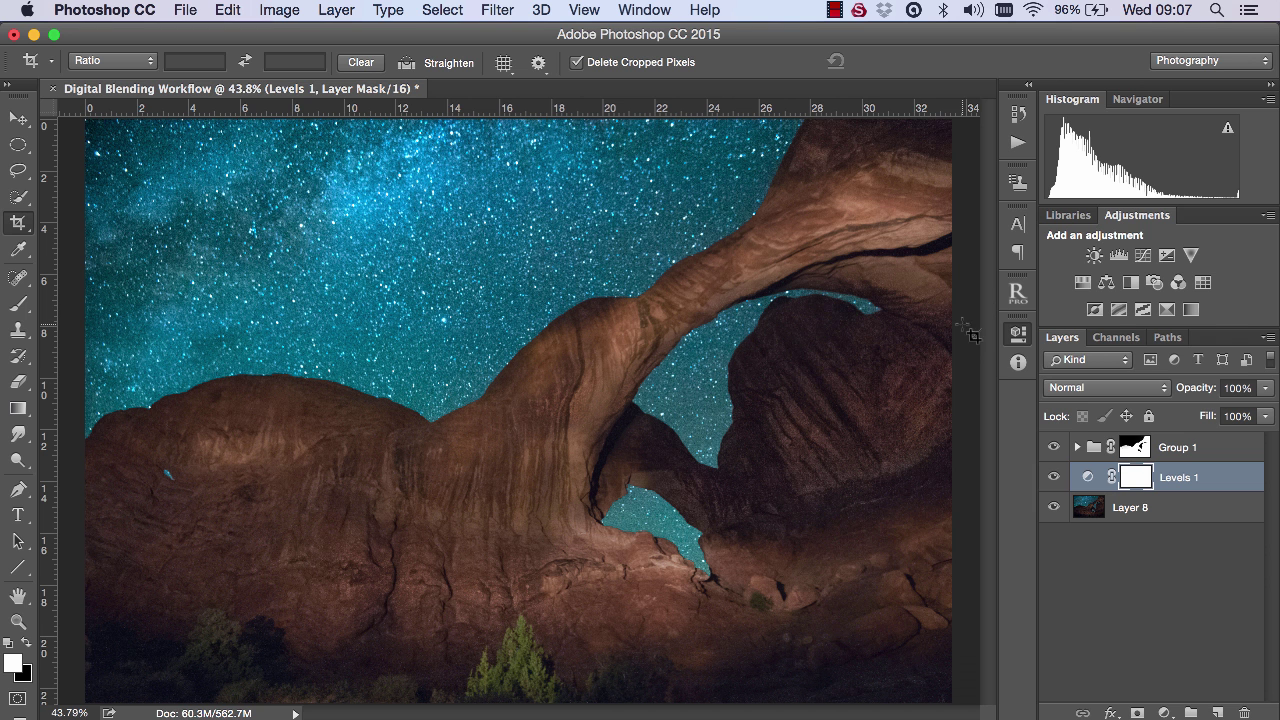
drag(1212, 383, 1181, 396)
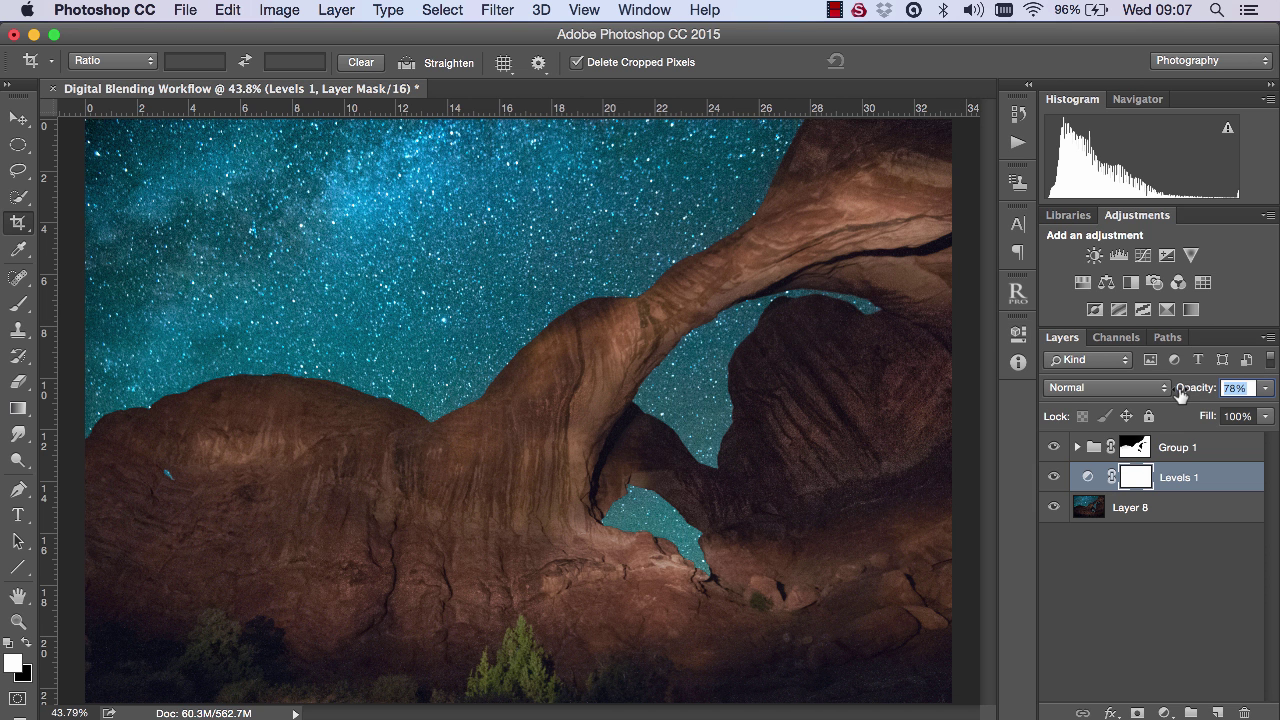
click(1055, 477)
click(1056, 477)
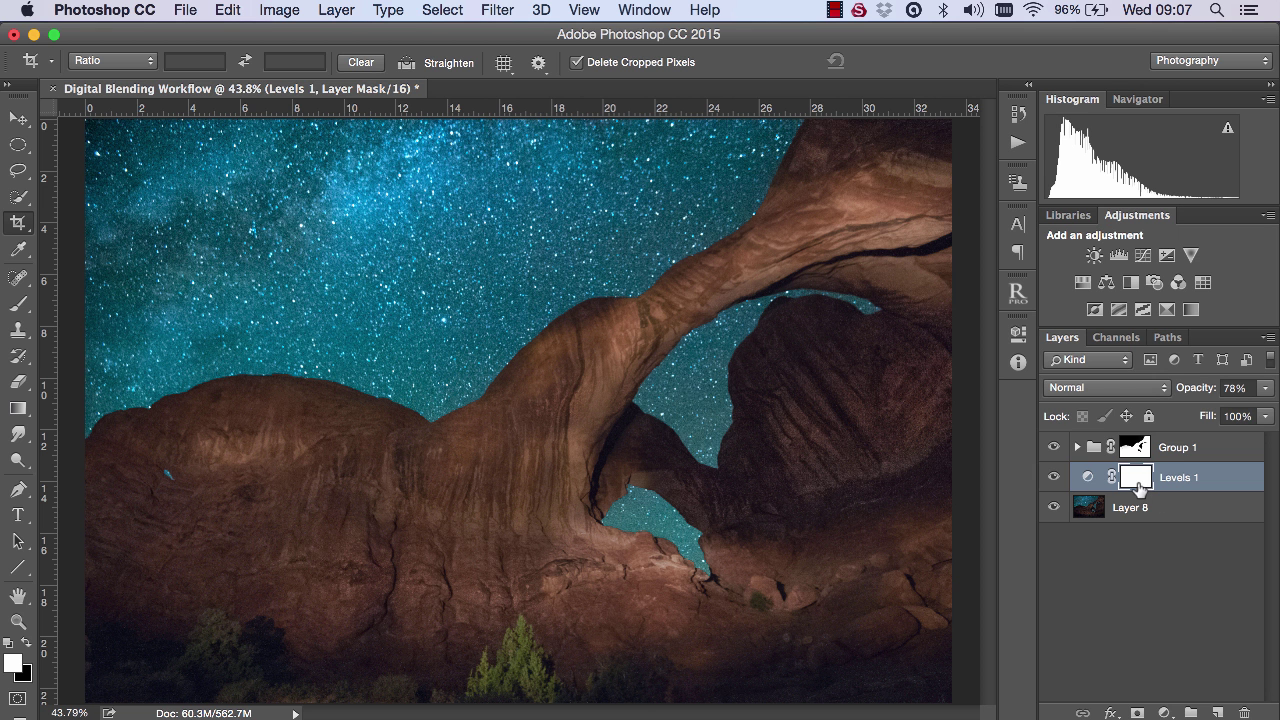
click(1152, 509)
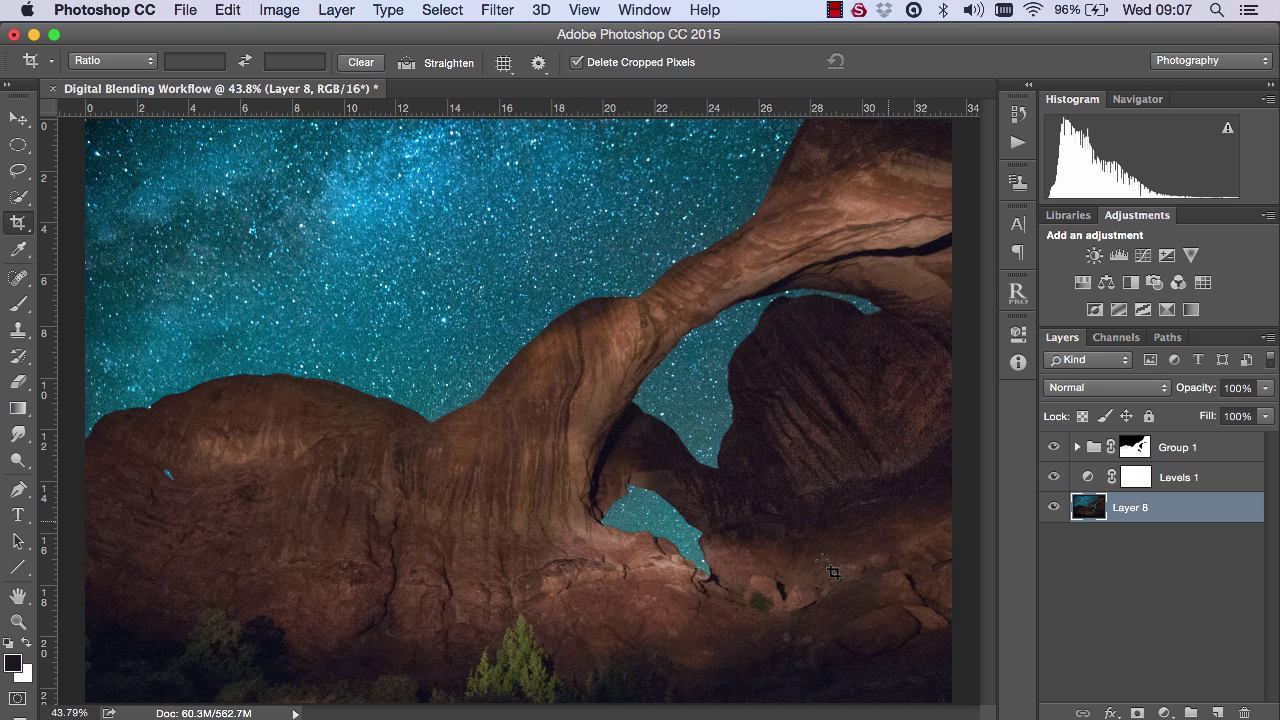
- Add a Curves 1 layer clipped to Group 1 with a highlight point at 224/214
click(1238, 450)
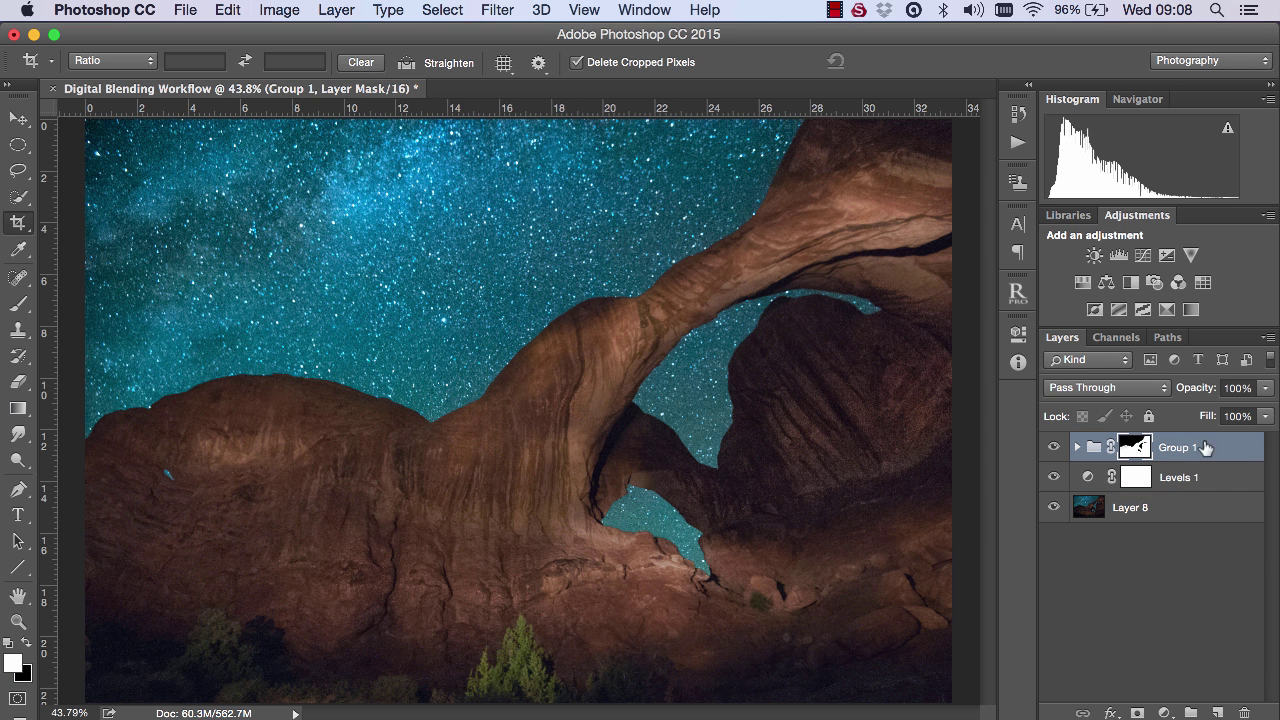
click(1143, 255)
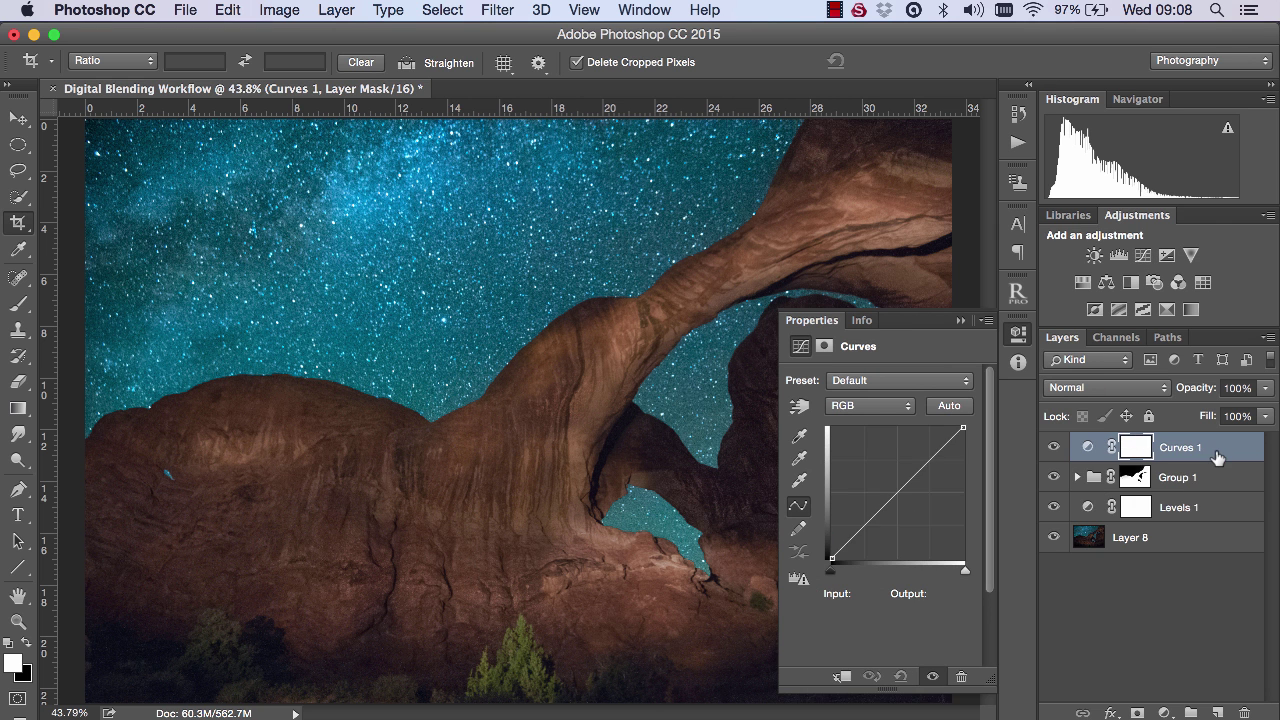
right_click(1217, 455)
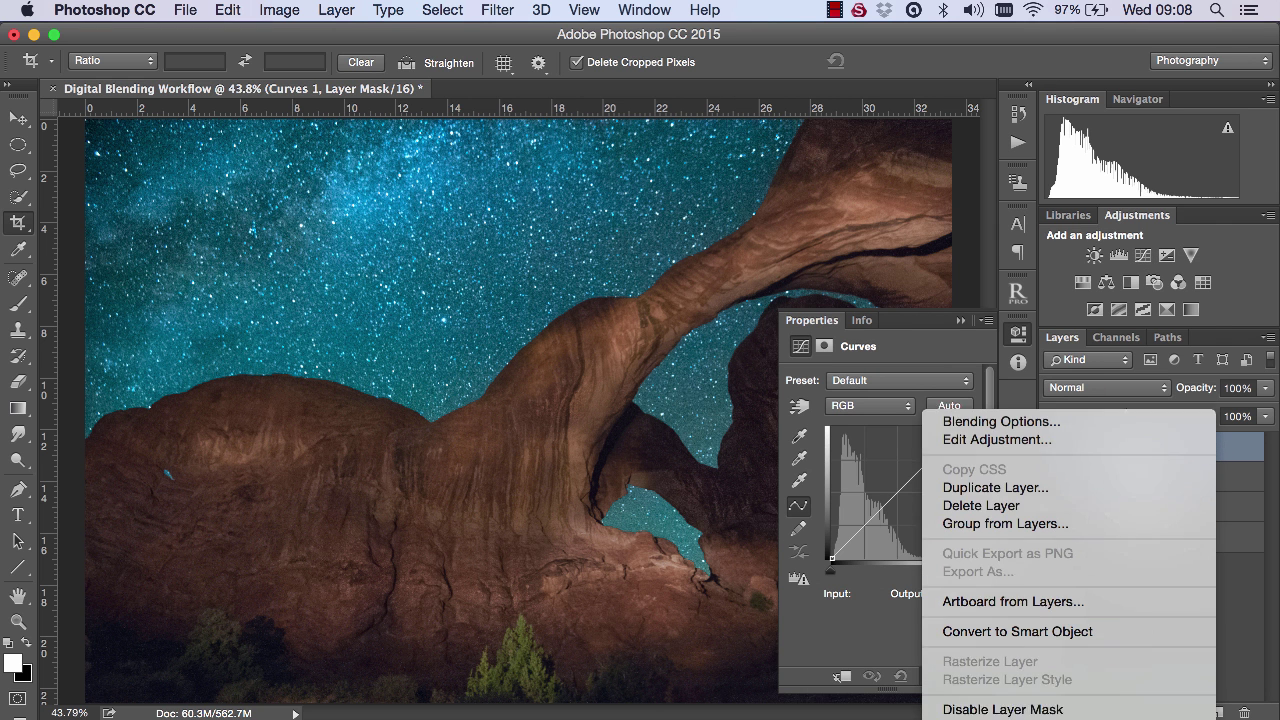
click(1043, 548)
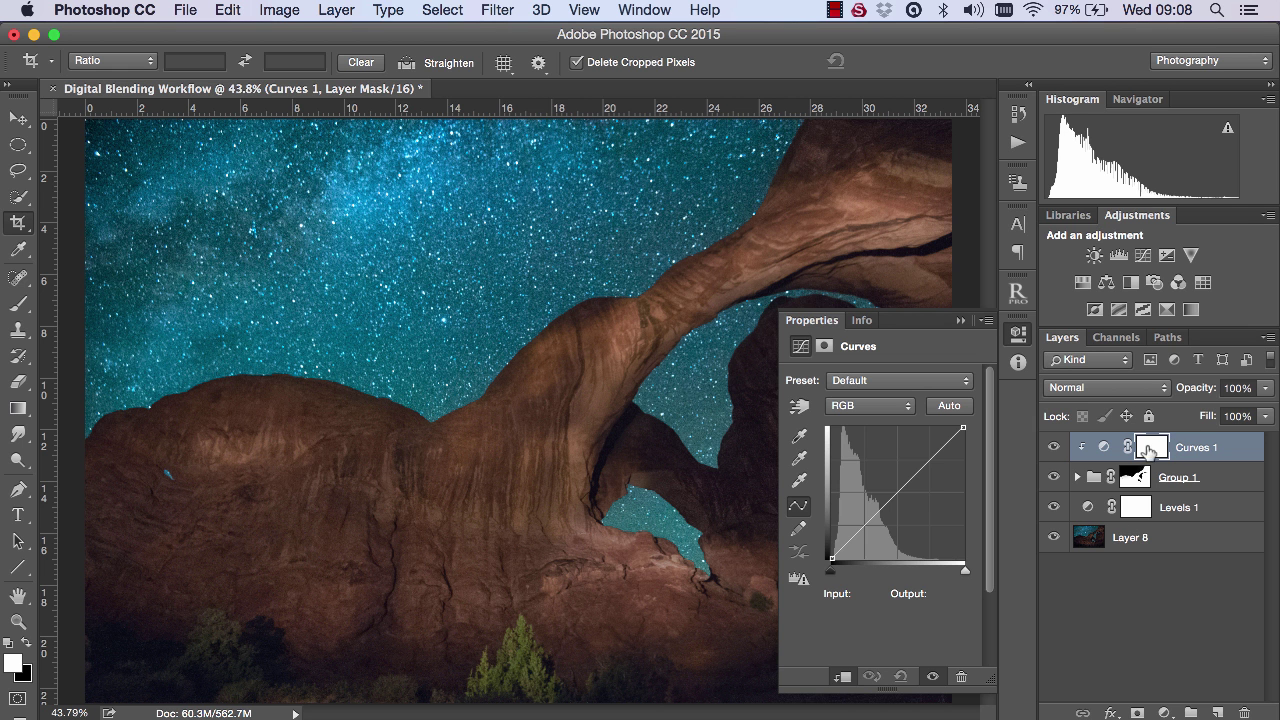
click(945, 447)
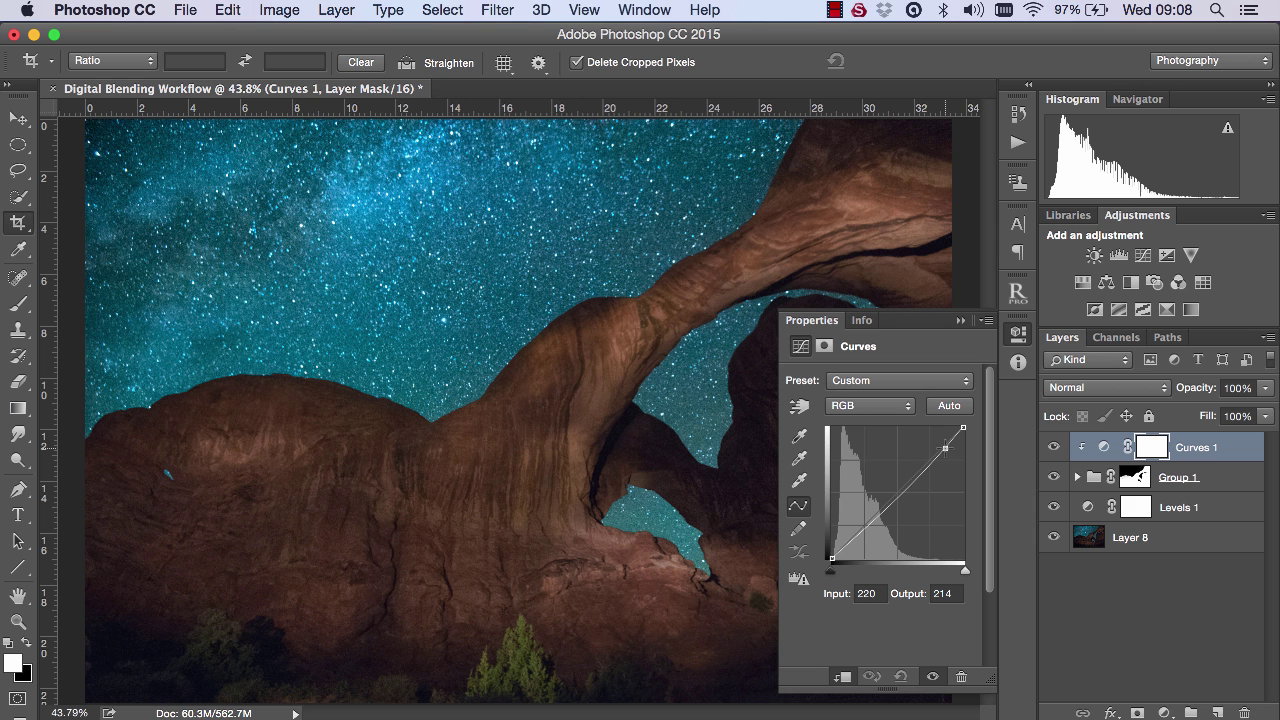
key(Right)
key(Right)
key(Right)
key(Right)
key(Right)
key(Right)
key(Down)
key(Down)
key(Down)
key(Down)
key(Left)
key(Left)
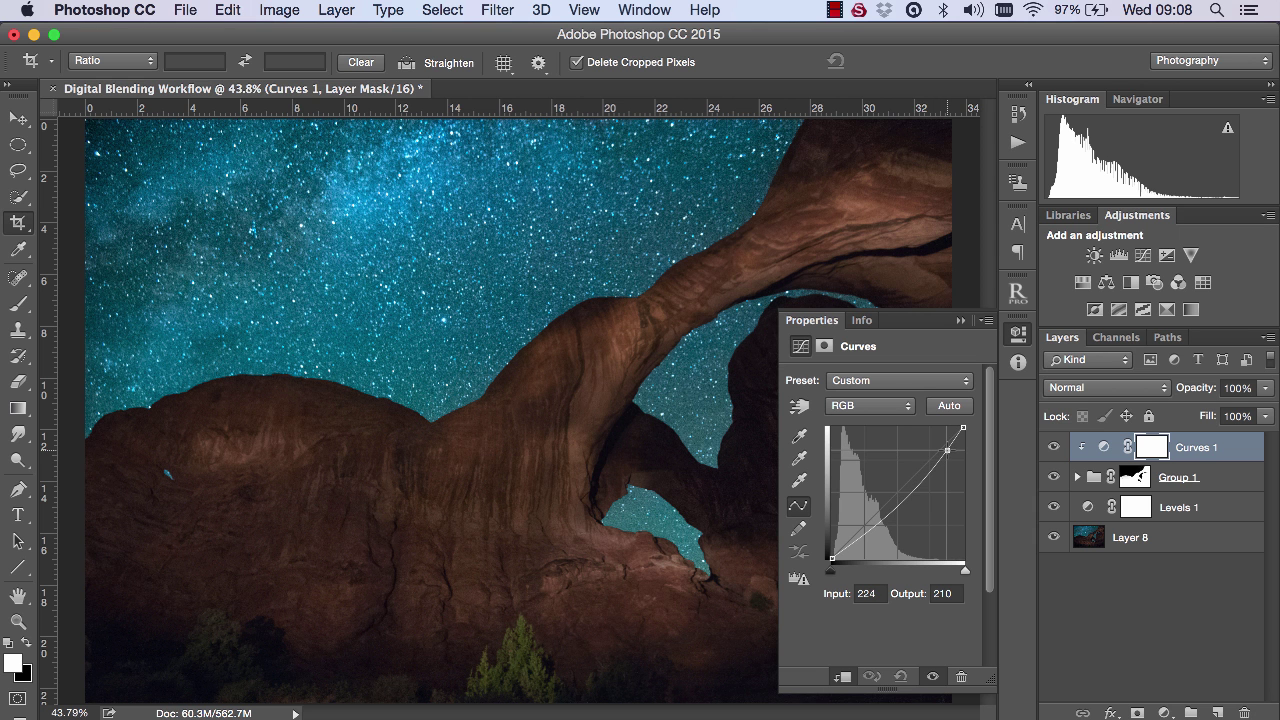
key(Up)
key(Up)
key(Up)
key(Up)
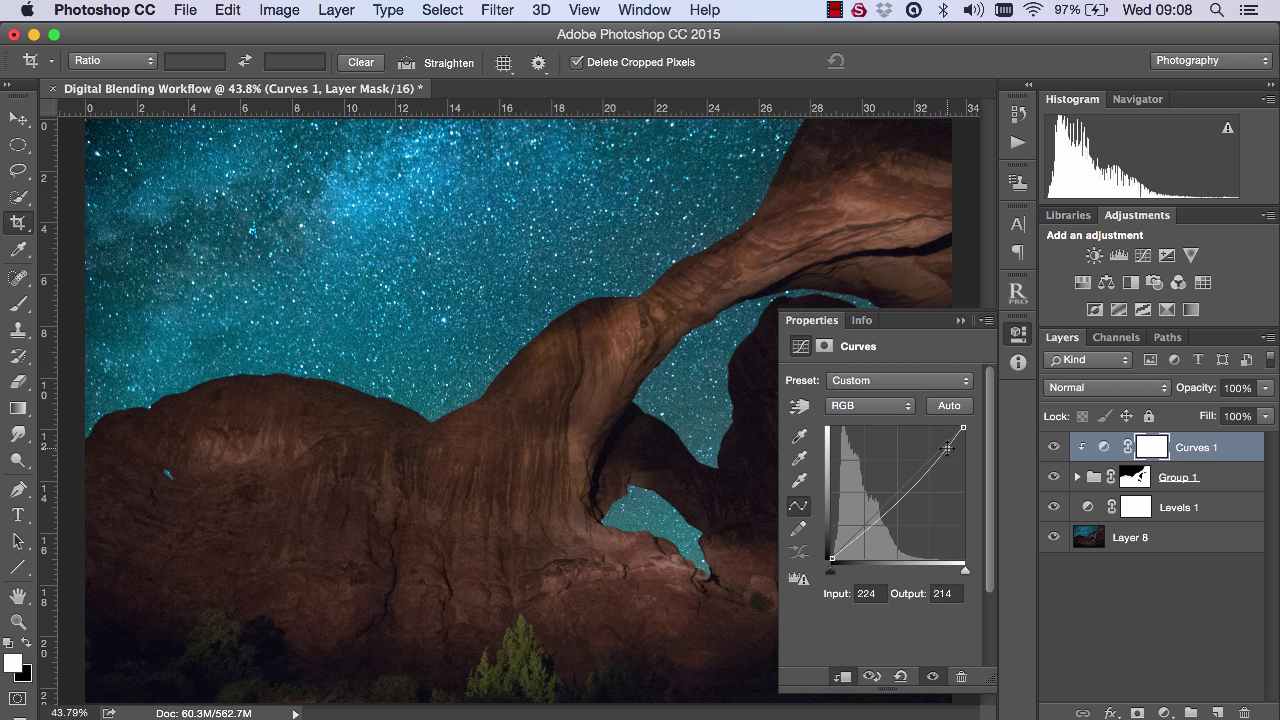
click(960, 320)
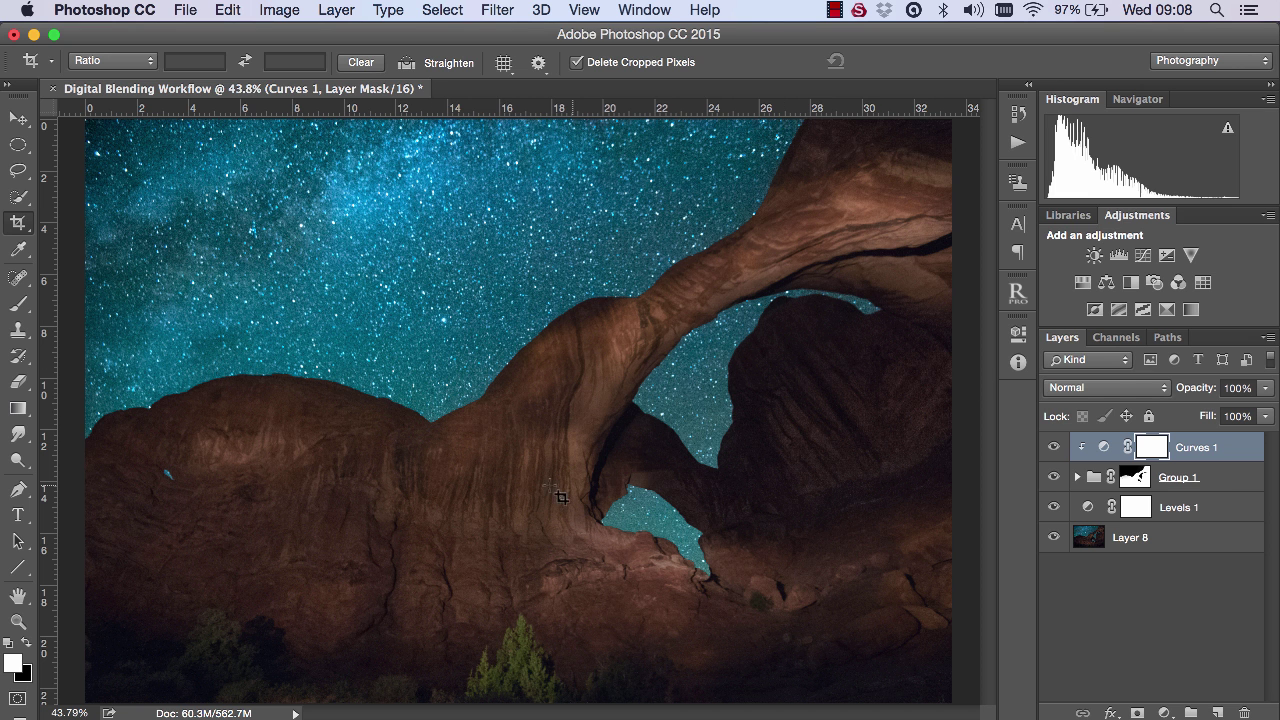
- Set Group 1's opacity to 88% and compare the effect by toggling its visibility
click(1249, 479)
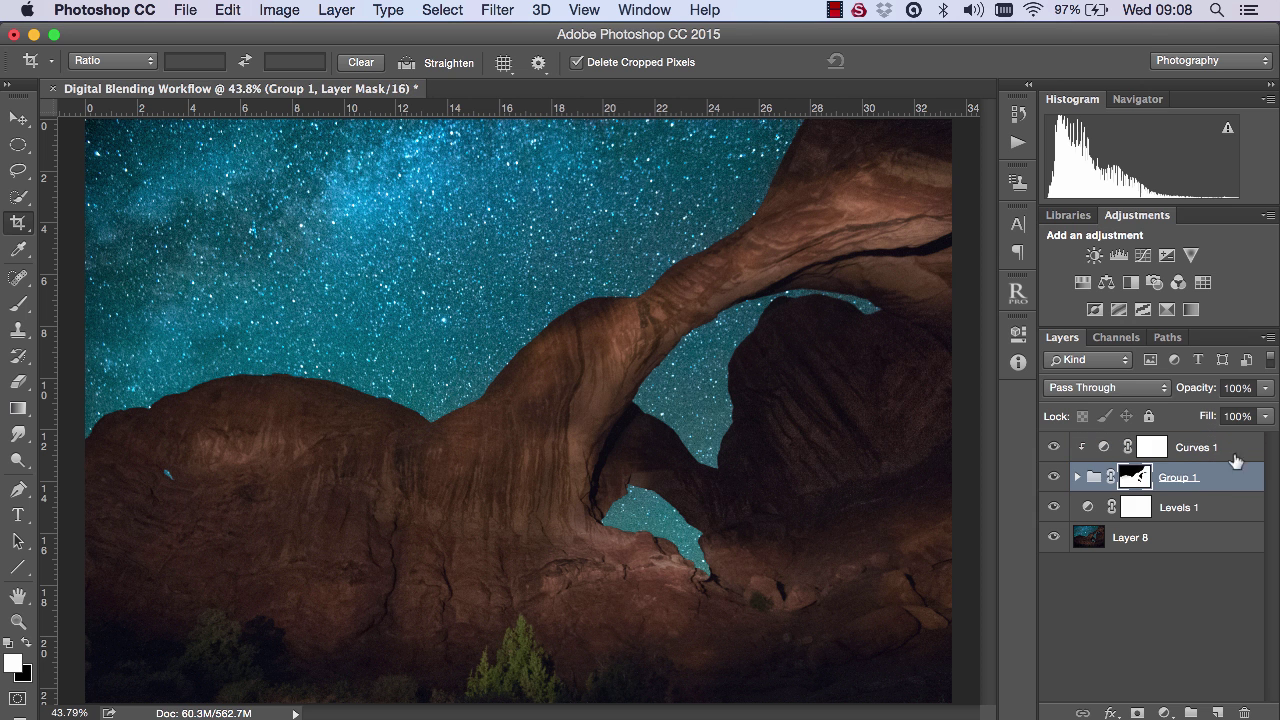
click(1200, 392)
key(Return)
click(1055, 477)
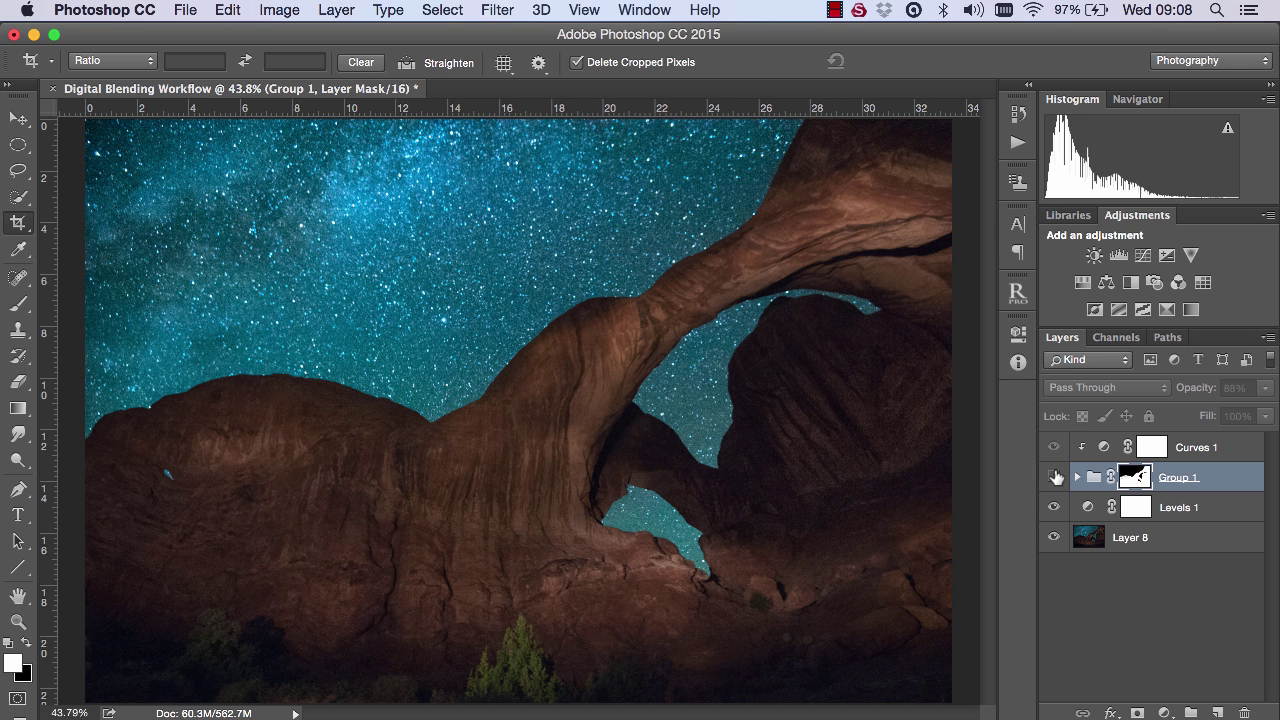
click(1055, 477)
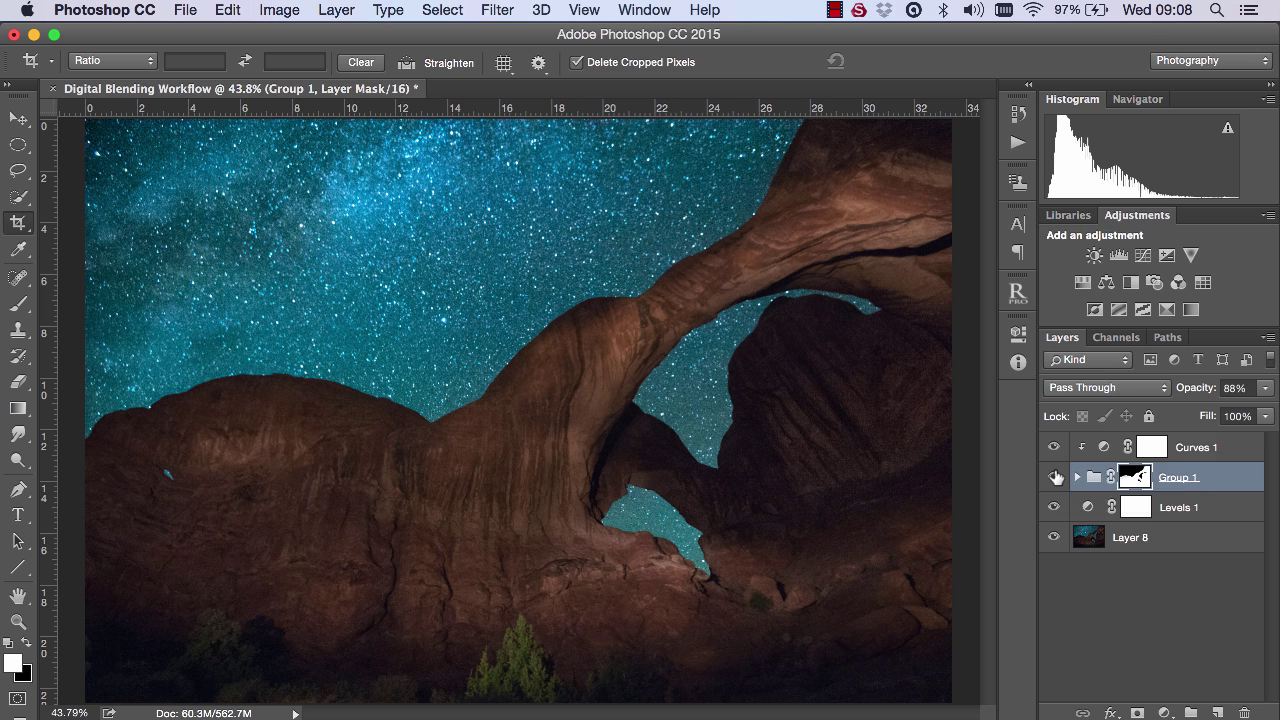
click(1195, 447)
- Add a Levels 2 layer with its white input at 239, then pick the Elliptical Marquee tool
click(1018, 333)
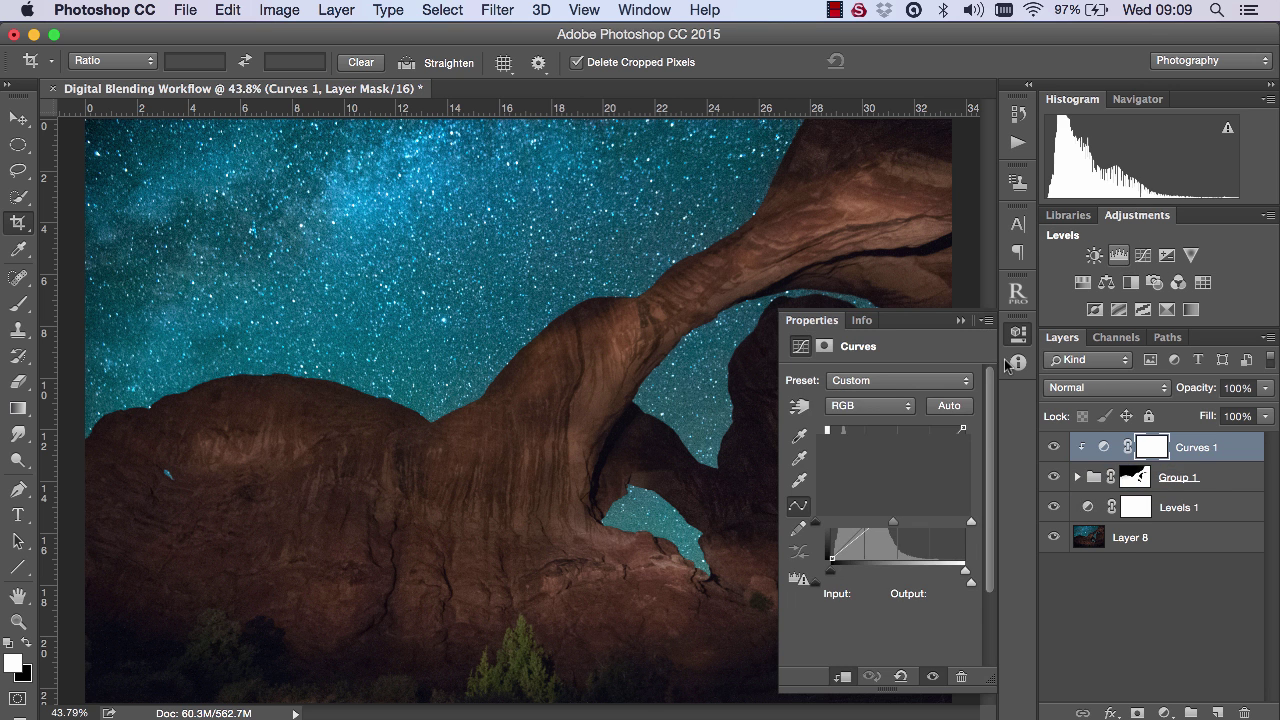
drag(971, 524, 962, 530)
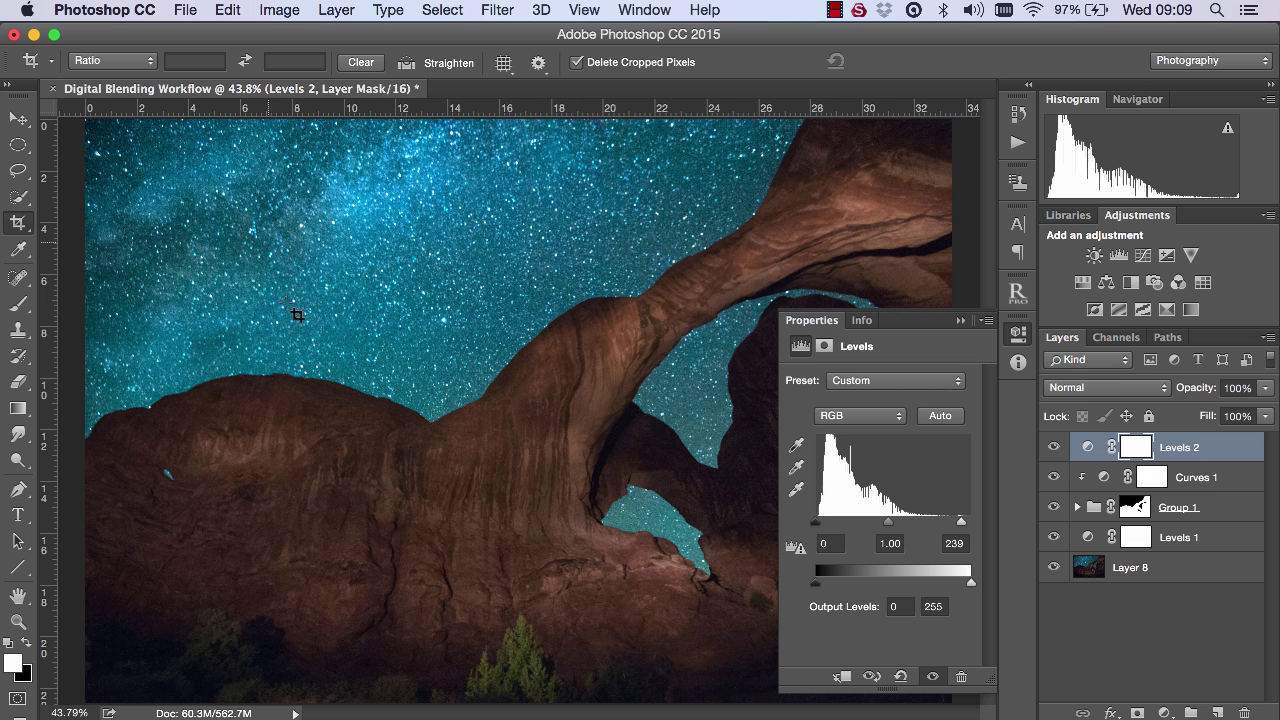
click(960, 321)
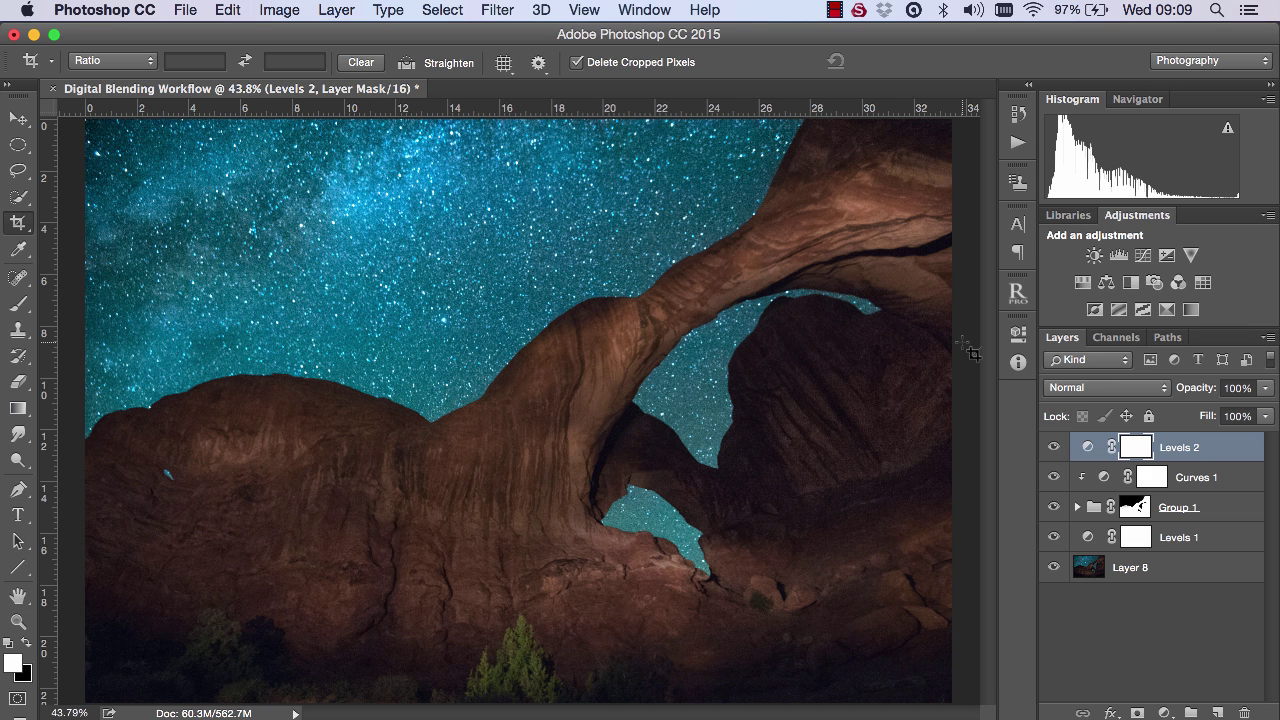
click(18, 146)
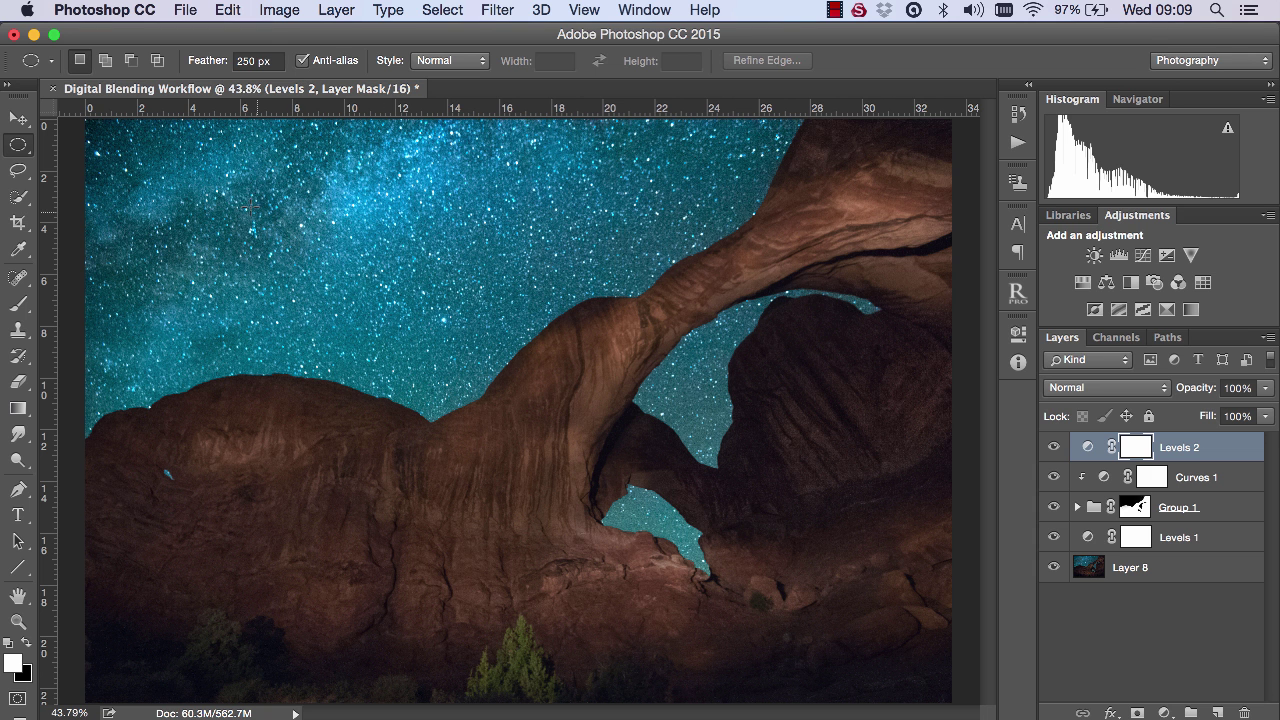
- Select the edges with an inverted feathered ellipse around the arch and add a masked Curves layer
drag(222, 197, 840, 622)
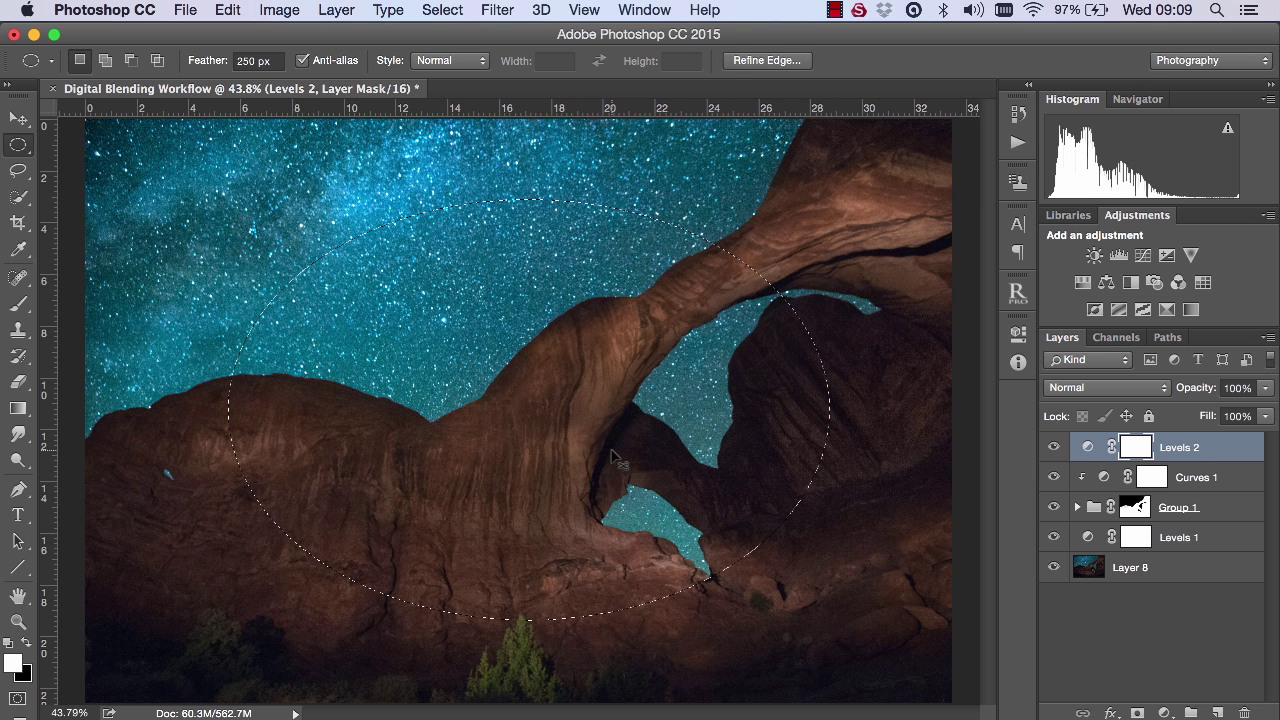
key(super+shift+i)
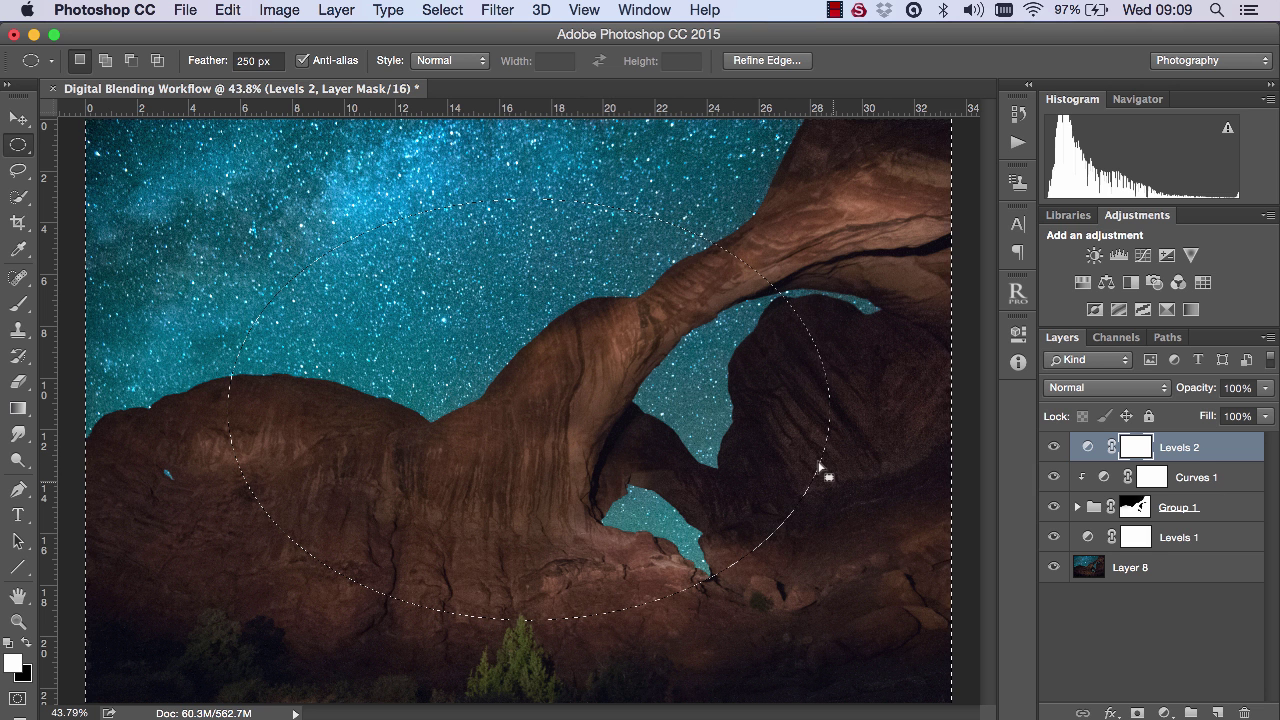
click(1143, 256)
- Pull the Curves 2 midpoint from 183 down to 163 to darken the edges, then compare
click(921, 470)
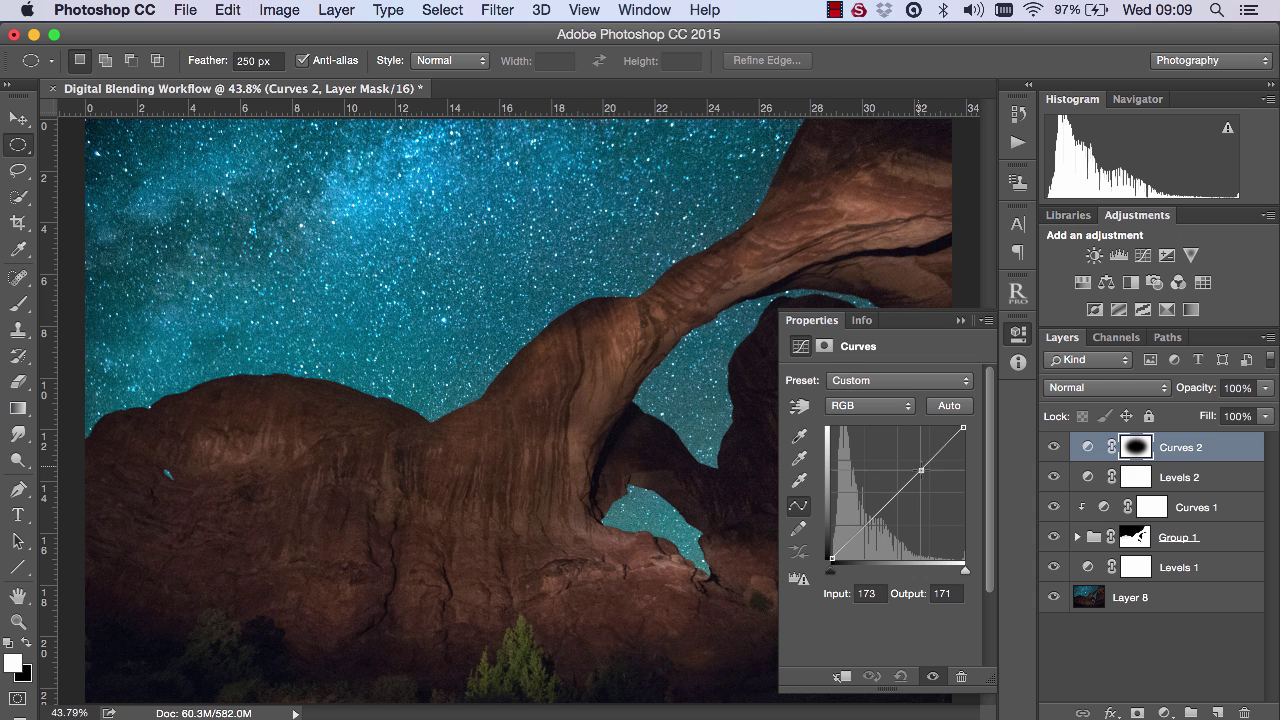
drag(921, 470, 926, 474)
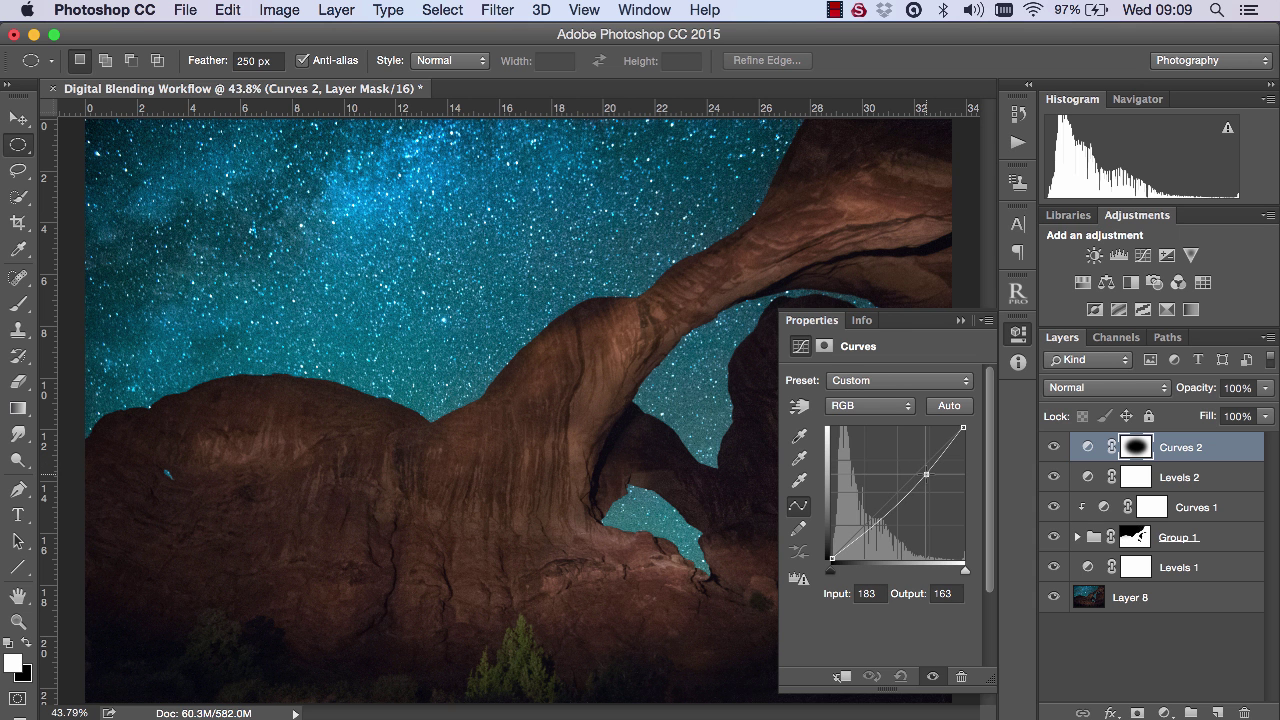
click(960, 320)
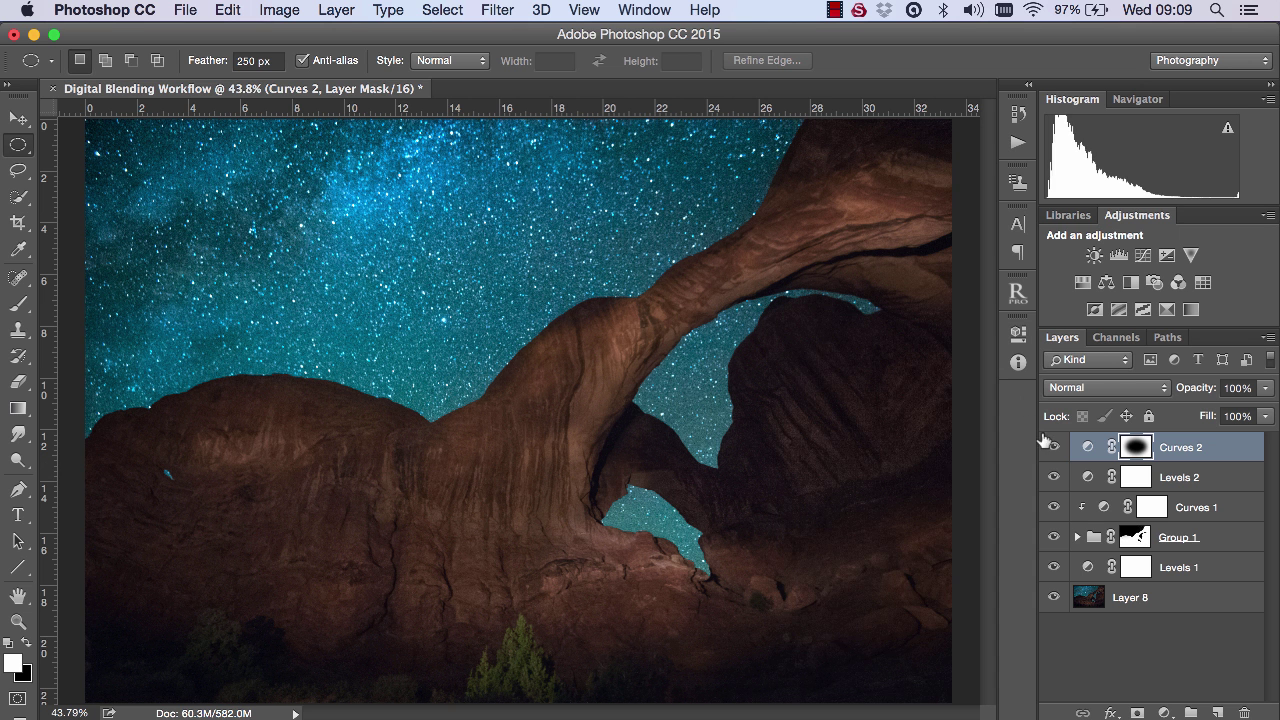
click(1055, 448)
click(1055, 448)
click(1055, 448)
- Lower Curves 2's opacity to 84% and Levels 2's white input from 239 to 226
drag(1197, 393, 1183, 390)
double_click(1182, 478)
click(1090, 477)
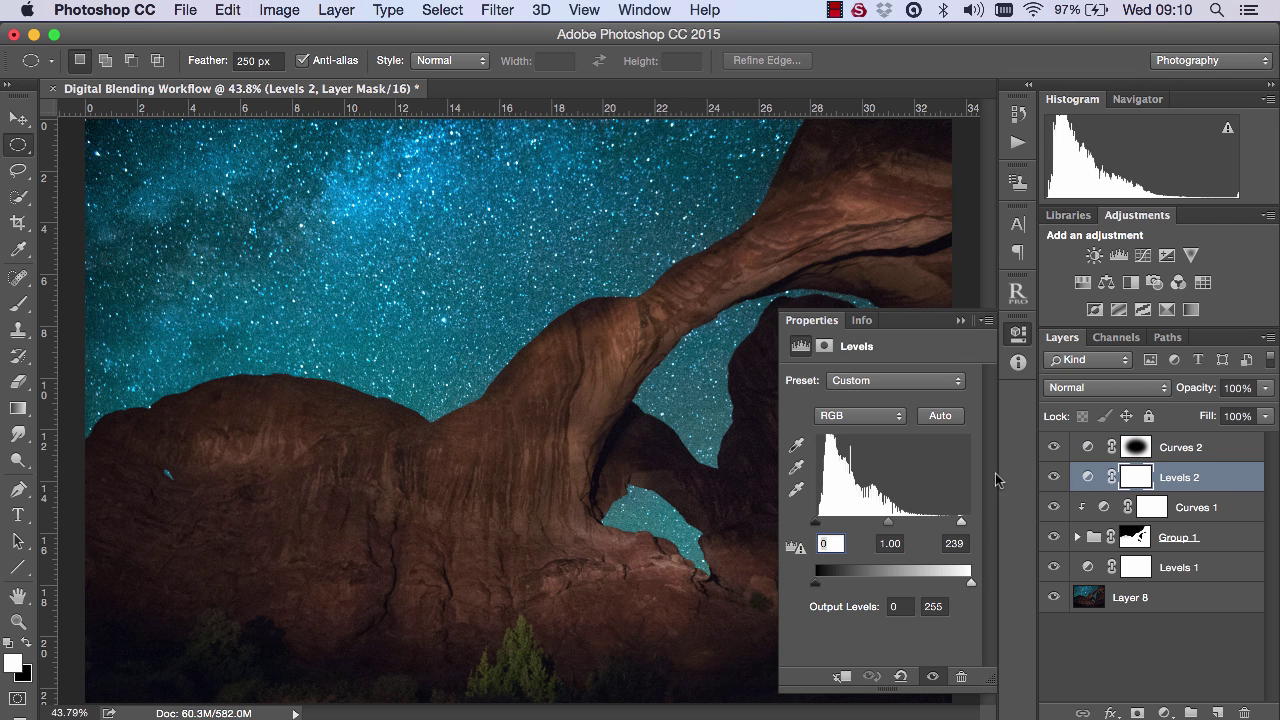
drag(962, 528, 954, 528)
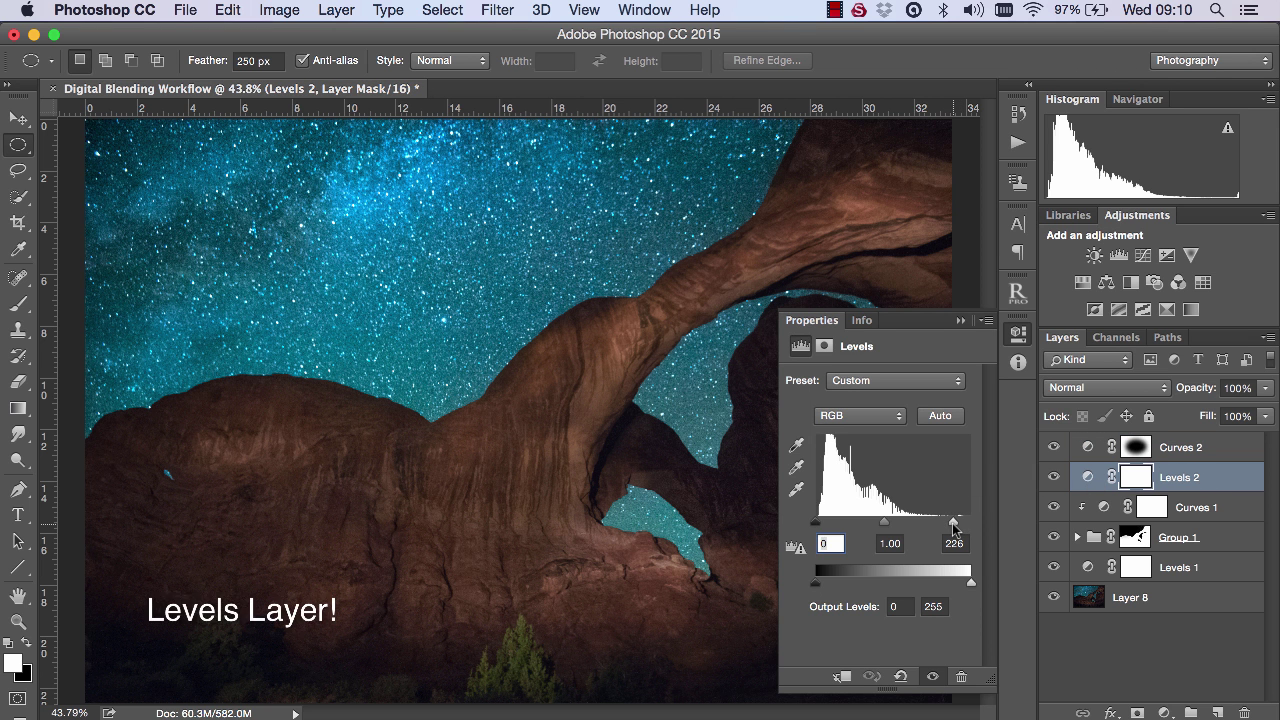
click(960, 320)
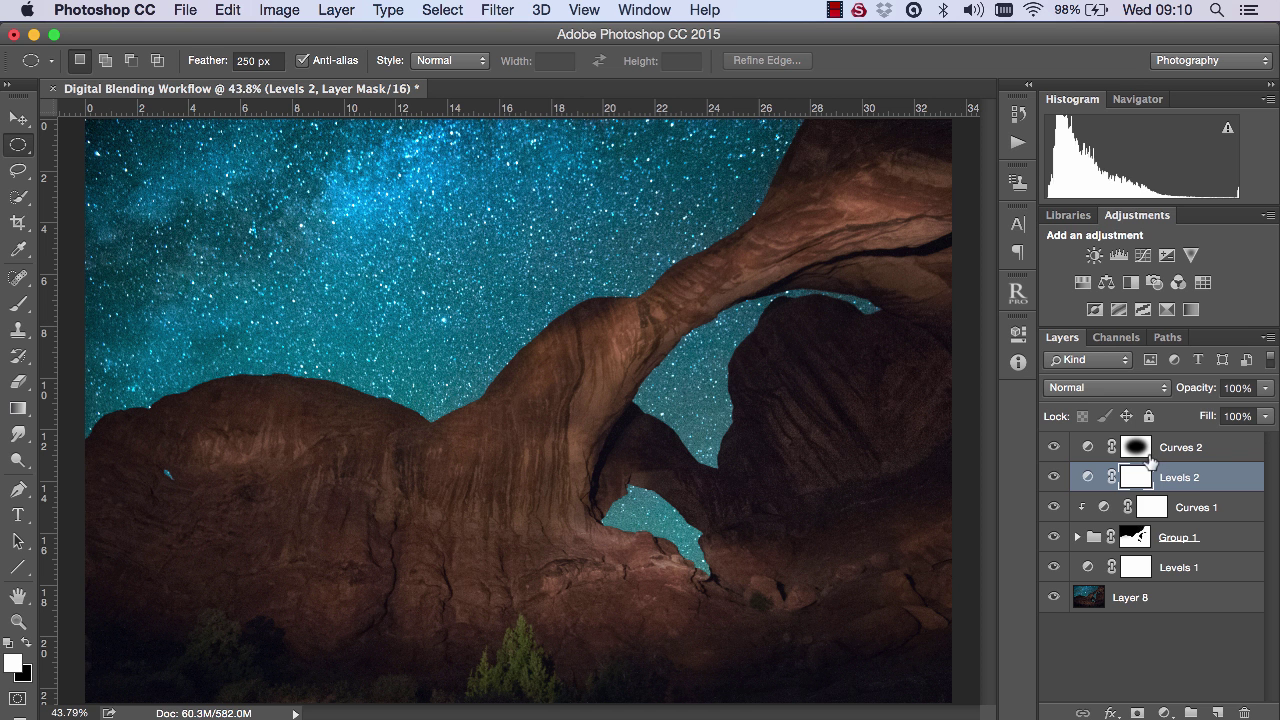
click(1056, 538)
click(1055, 538)
click(1068, 540)
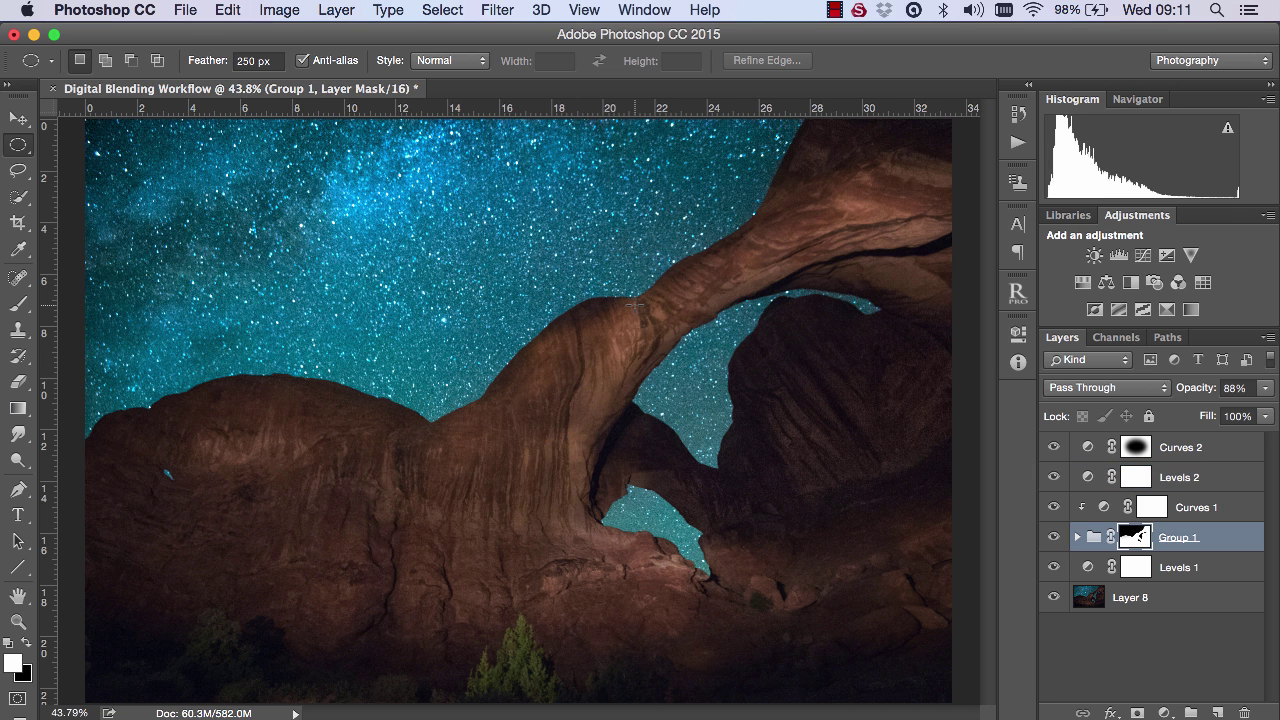